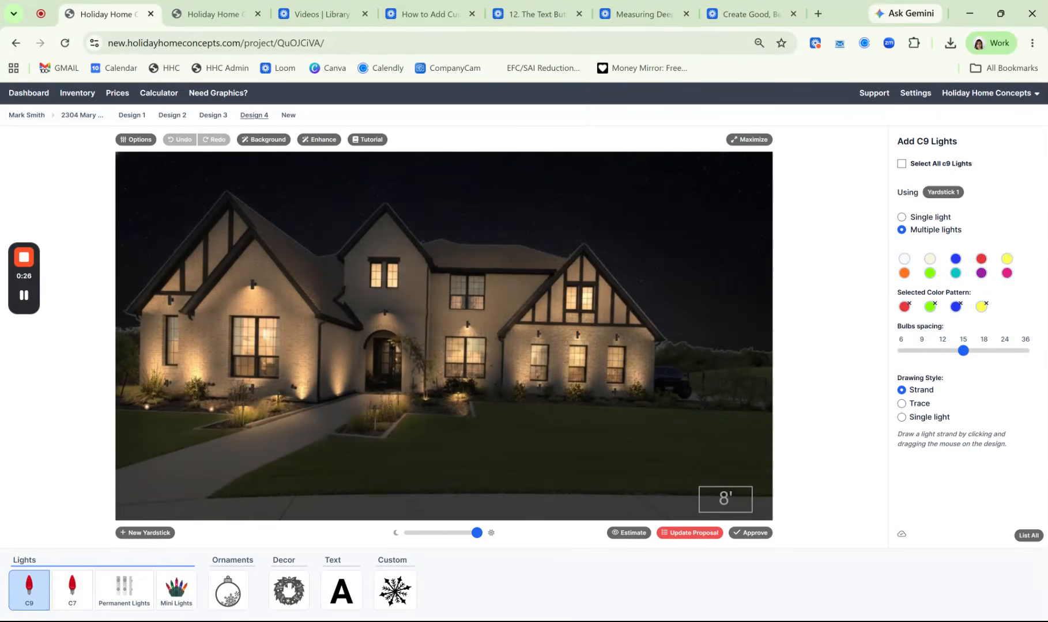
Start adding permanent lights and clear all colors from the existing bulb color pattern
{"action": "left_click", "coordinate": [127, 599]}
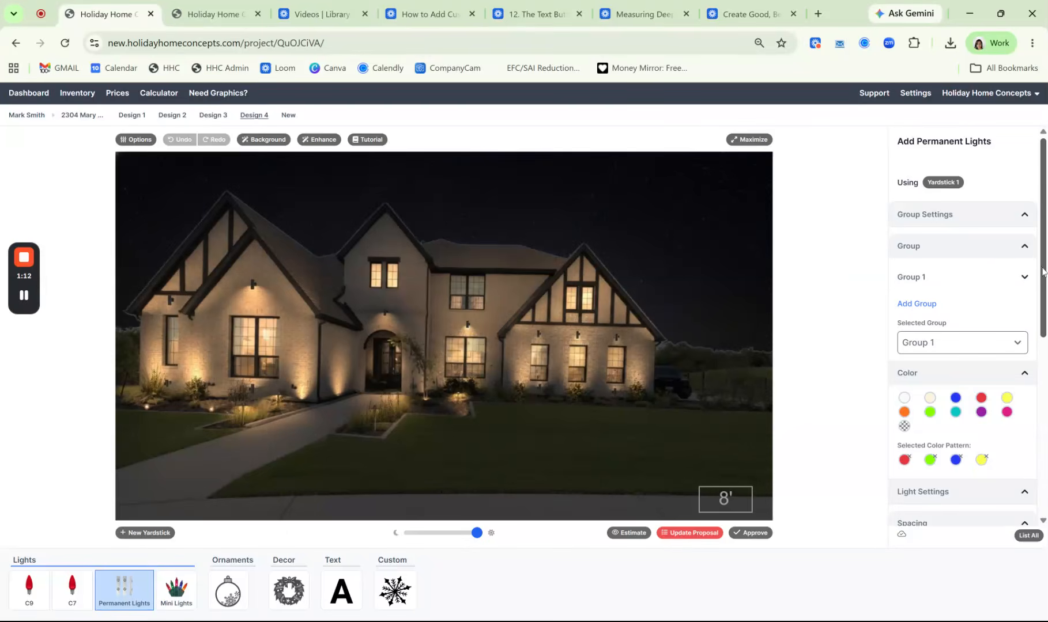
{"action": "left_click_drag", "start_coordinate": [1043, 271], "coordinate": [1044, 310]}
{"action": "left_click", "coordinate": [907, 376]}
{"action": "left_click", "coordinate": [908, 376]}
{"action": "left_click", "coordinate": [908, 376]}
{"action": "left_click", "coordinate": [908, 376]}
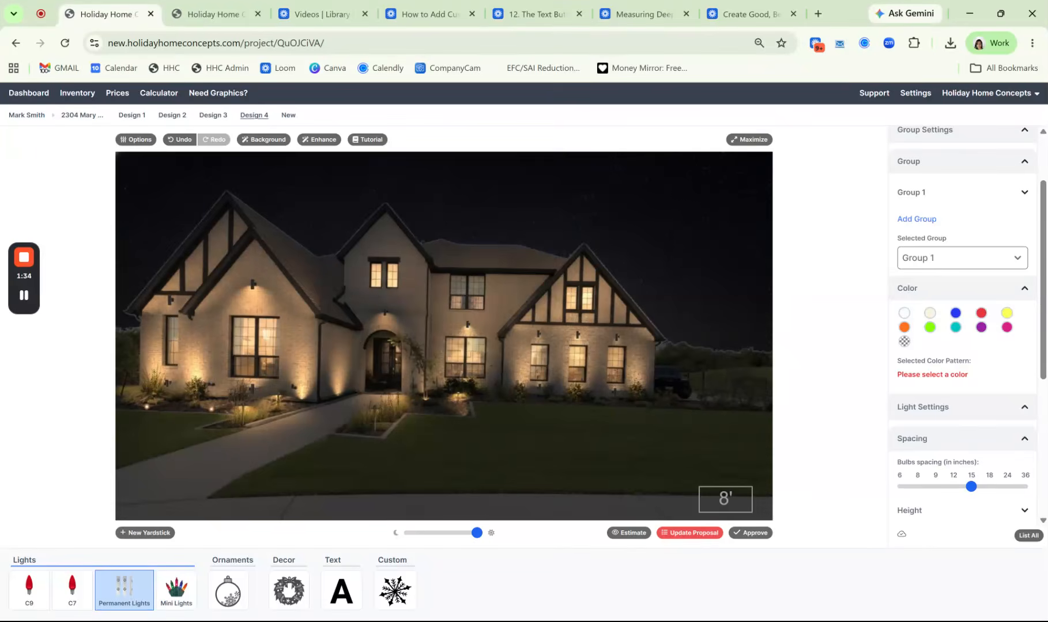
Start the new bulb color pattern with ten purple bulbs
{"action": "double_click", "coordinate": [979, 332]}
{"action": "triple_click", "coordinate": [980, 333]}
{"action": "double_click", "coordinate": [979, 332]}
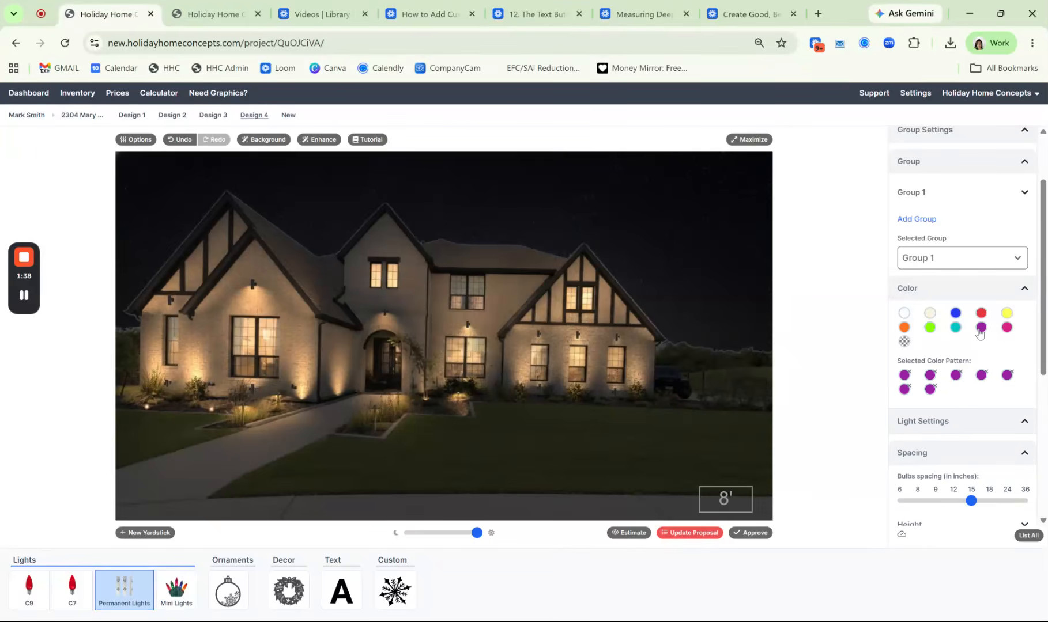
{"action": "triple_click", "coordinate": [979, 332]}
Add ten blue bulbs to the color pattern after the purple ones
{"action": "left_click", "coordinate": [956, 319]}
{"action": "triple_click", "coordinate": [955, 319]}
{"action": "double_click", "coordinate": [956, 319]}
{"action": "double_click", "coordinate": [956, 318]}
{"action": "left_click", "coordinate": [955, 318]}
{"action": "left_click", "coordinate": [955, 318]}
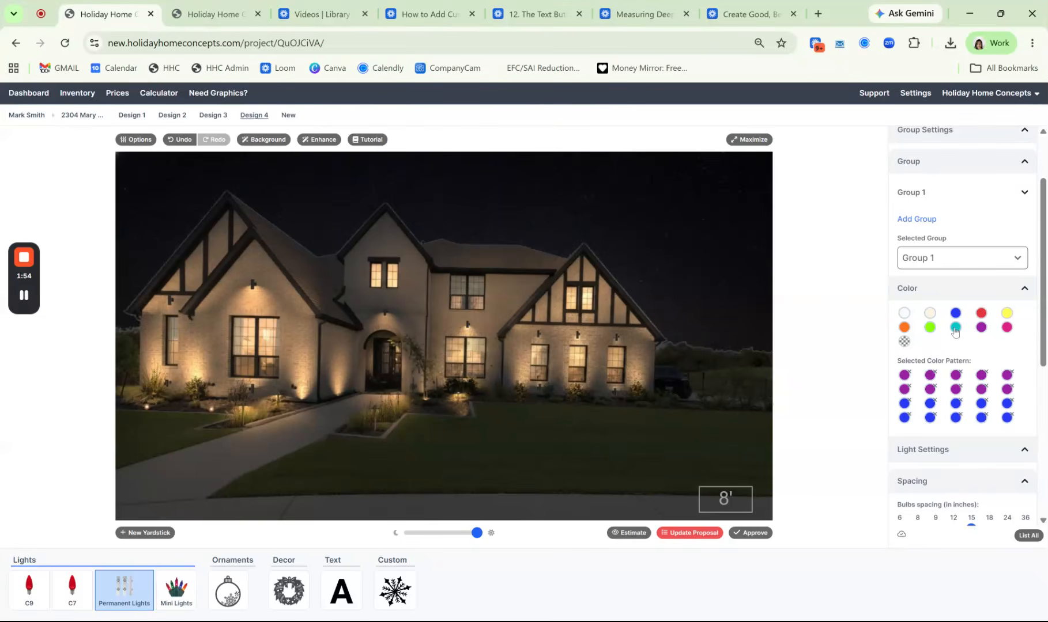
Extend the color pattern with ten teal bulbs and ten pink bulbs, removing any surplus pink bulb
{"action": "left_click", "coordinate": [955, 327]}
{"action": "left_click", "coordinate": [955, 328]}
{"action": "left_click", "coordinate": [955, 329]}
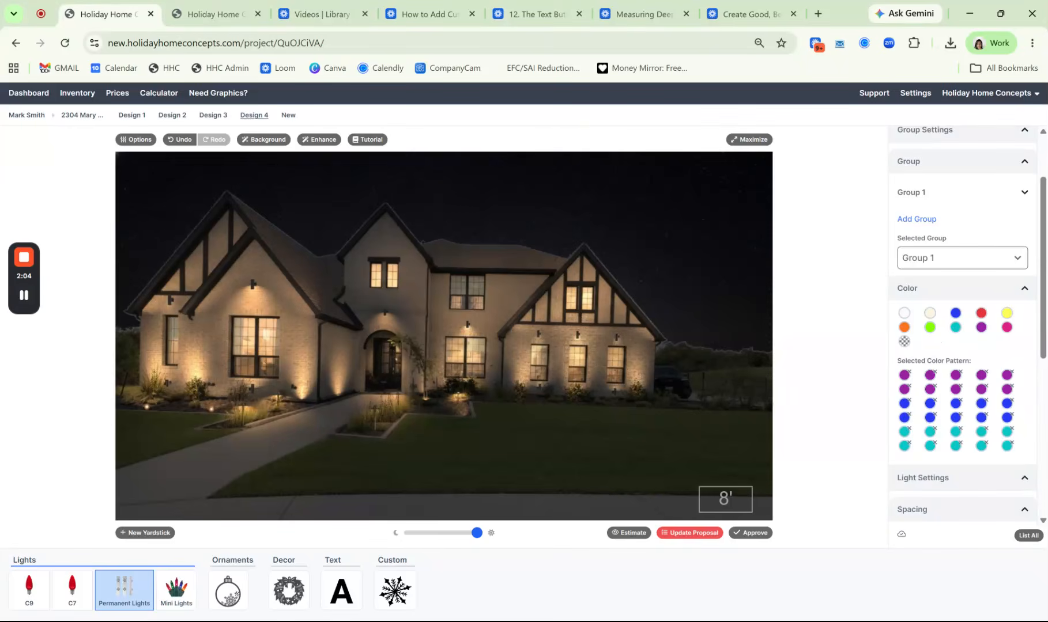
{"action": "left_click", "coordinate": [1007, 328]}
{"action": "left_click", "coordinate": [1006, 328]}
{"action": "left_click", "coordinate": [1007, 328]}
{"action": "left_click", "coordinate": [1006, 328]}
{"action": "left_click", "coordinate": [1006, 328]}
{"action": "left_click", "coordinate": [1006, 328]}
{"action": "left_click", "coordinate": [1006, 328]}
{"action": "left_click", "coordinate": [1006, 328]}
{"action": "left_click", "coordinate": [1006, 328]}
{"action": "left_click", "coordinate": [1007, 328]}
{"action": "left_click", "coordinate": [1006, 328]}
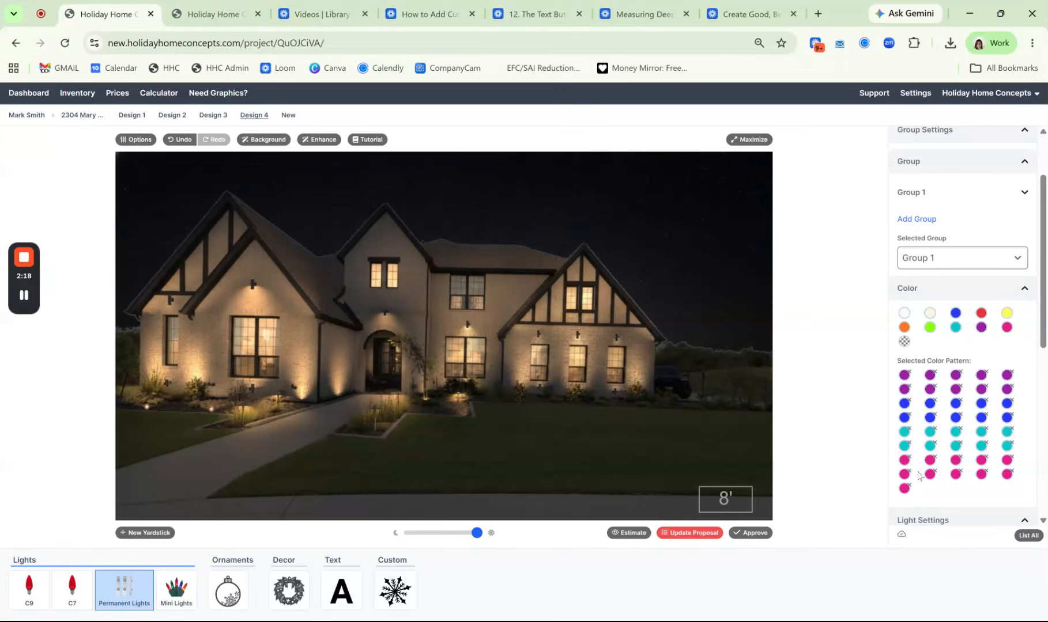
{"action": "left_click", "coordinate": [909, 490]}
Set the bulb spacing to 8 inches, and the beam length, distance to surface and beam width each to just under half
{"action": "left_click_drag", "start_coordinate": [1044, 293], "coordinate": [1044, 376]}
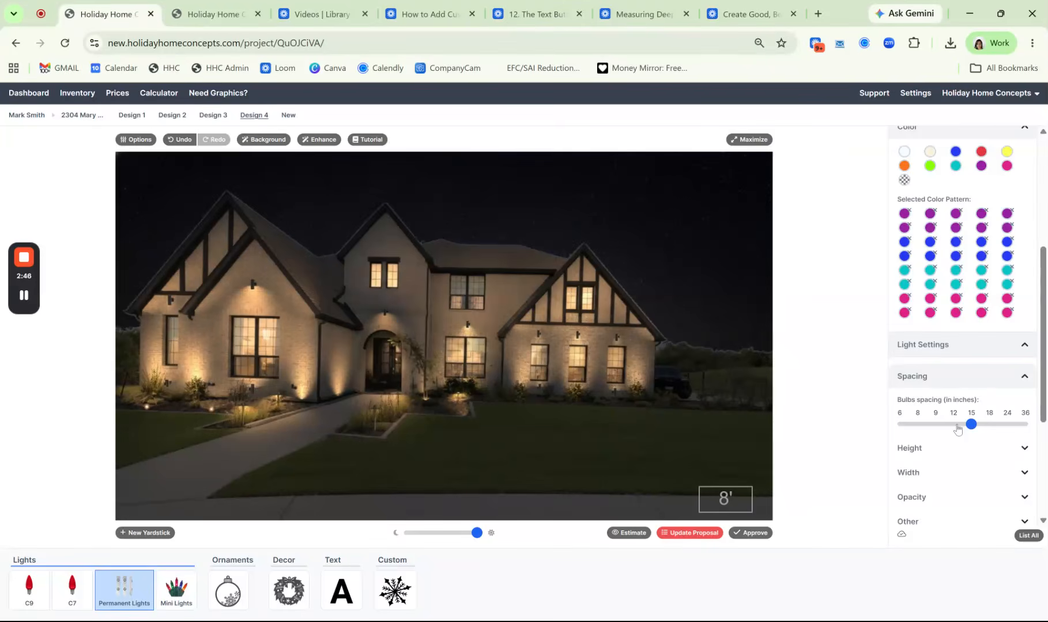
{"action": "left_click", "coordinate": [920, 426]}
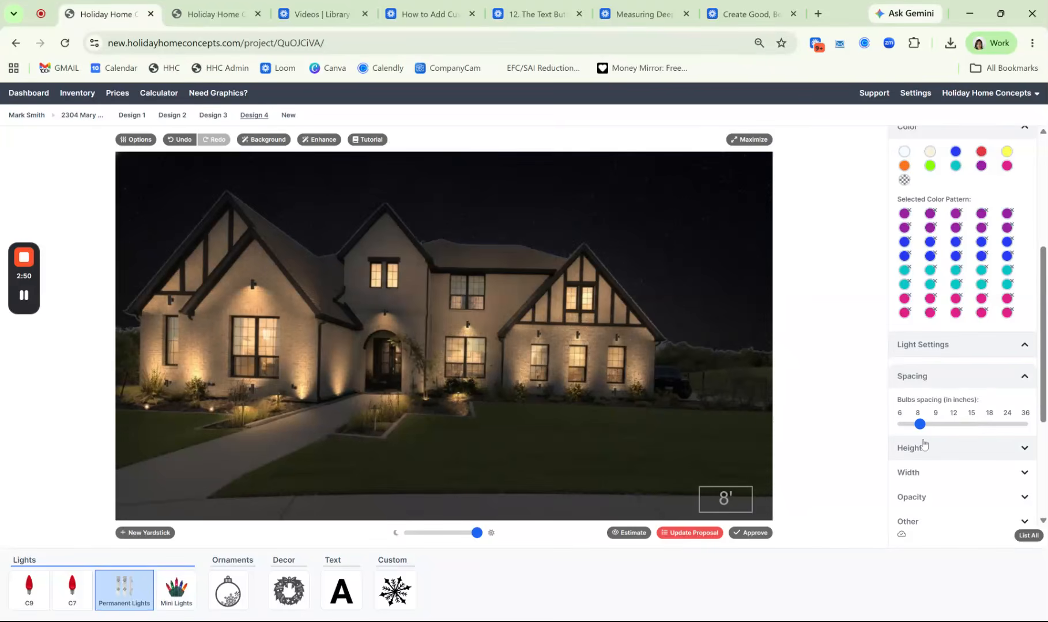
{"action": "left_click", "coordinate": [922, 446]}
{"action": "scroll", "coordinate": [980, 358], "scroll_direction": "down", "scroll_amount": 3}
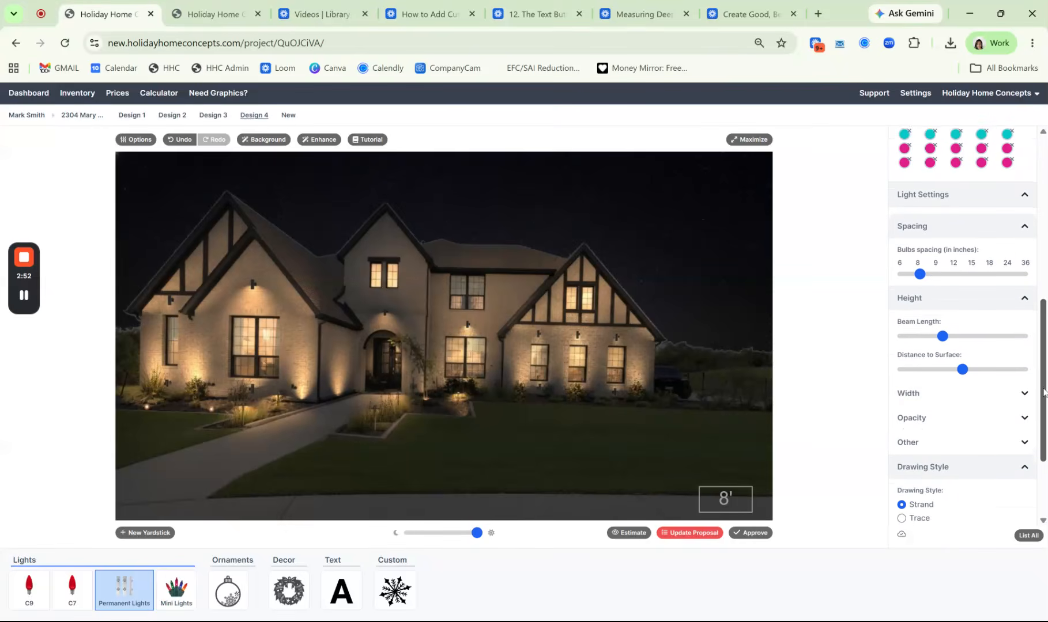
{"action": "left_click", "coordinate": [965, 393]}
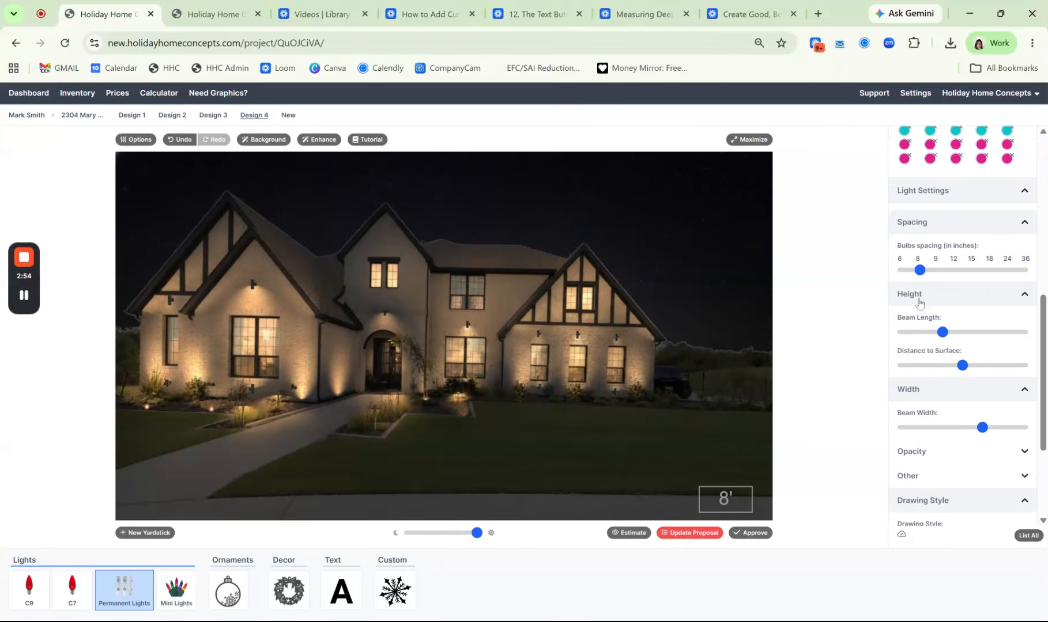
{"action": "left_click_drag", "start_coordinate": [943, 333], "coordinate": [957, 369]}
{"action": "left_click_drag", "start_coordinate": [982, 428], "coordinate": [954, 428]}
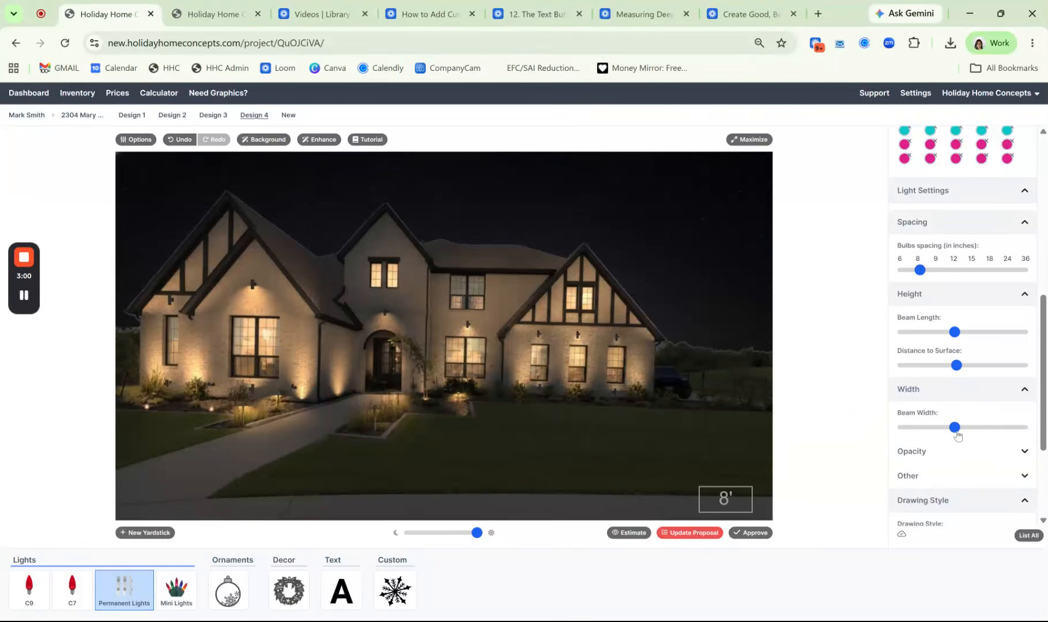
Lower the light opacity to slightly above half and widen the beam a little
{"action": "left_click", "coordinate": [960, 461]}
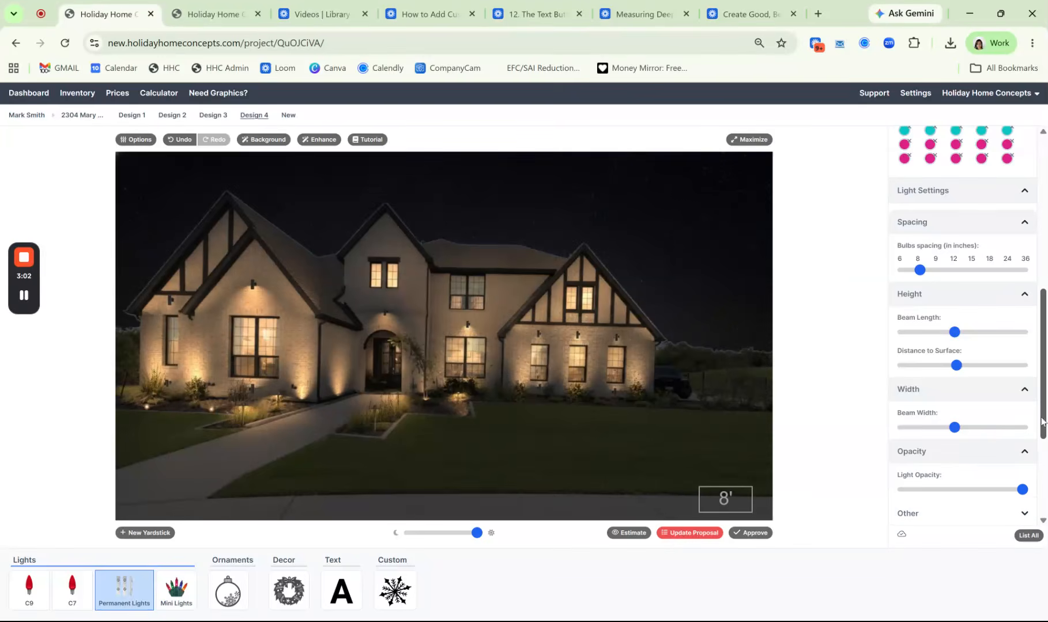
{"action": "left_click_drag", "start_coordinate": [1043, 421], "coordinate": [1044, 453]}
{"action": "left_click_drag", "start_coordinate": [1021, 414], "coordinate": [971, 424]}
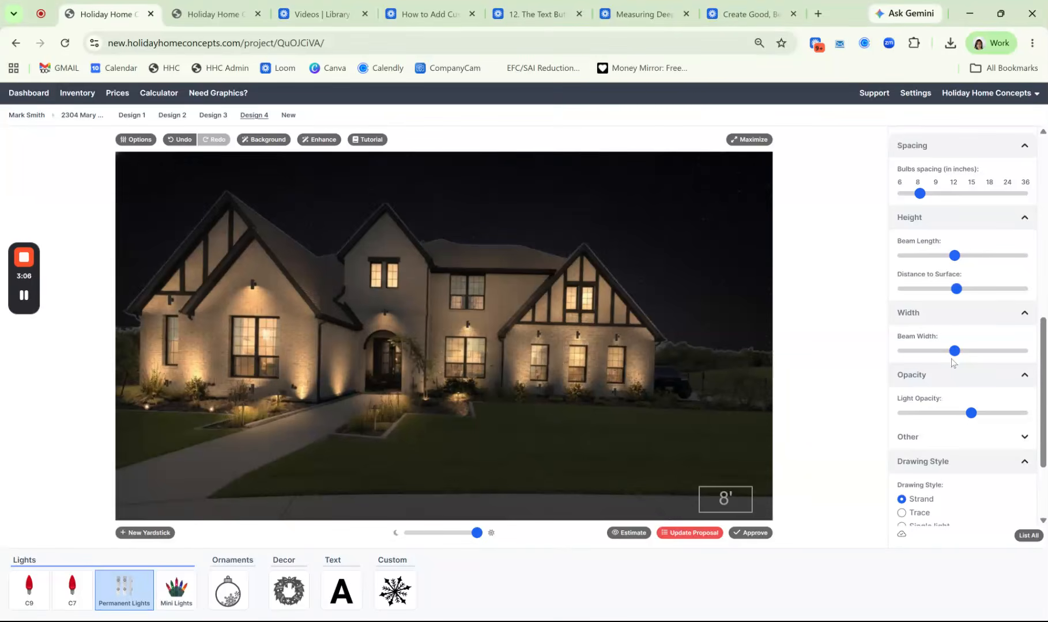
{"action": "left_click_drag", "start_coordinate": [954, 356], "coordinate": [960, 358]}
Turn off surface coverage for the permanent lights, keeping the downside facing and the Strand drawing style
{"action": "left_click", "coordinate": [960, 443]}
{"action": "scroll", "coordinate": [934, 468], "scroll_direction": "down", "scroll_amount": 2}
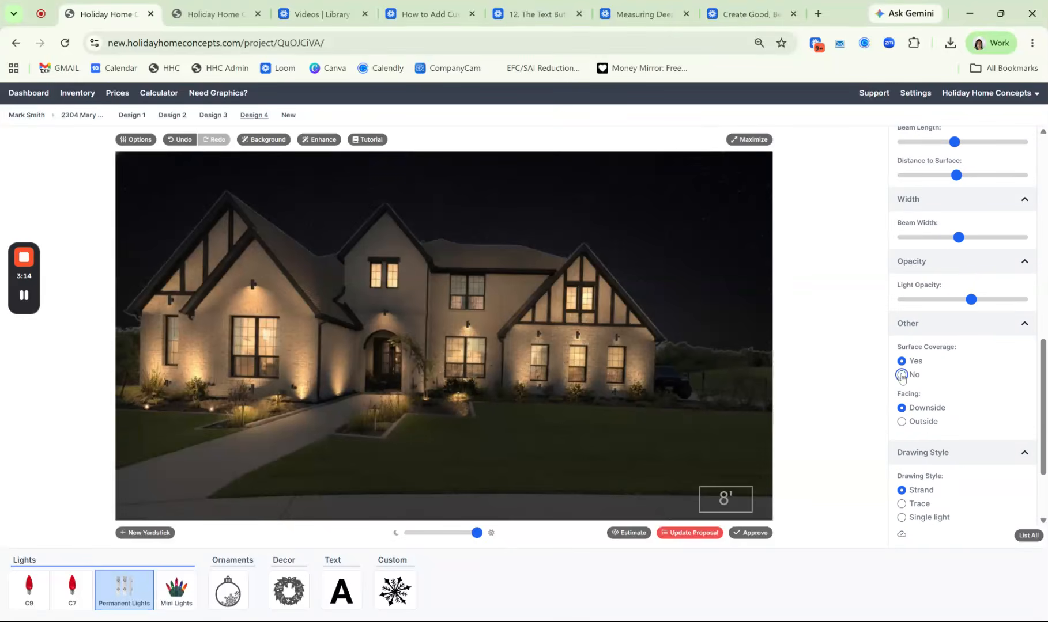
{"action": "left_click", "coordinate": [902, 375]}
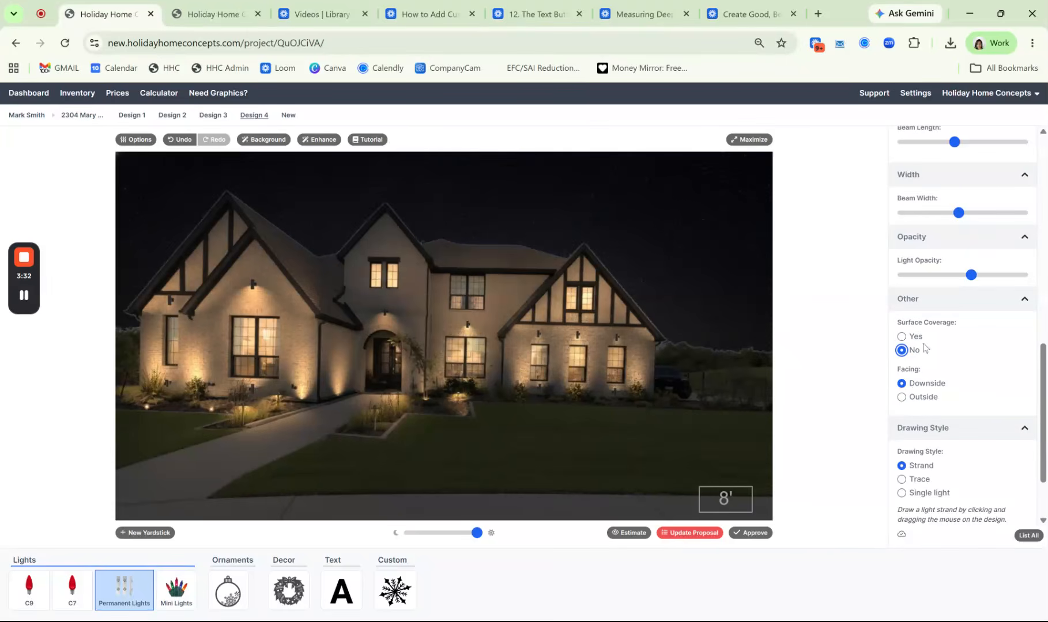
{"action": "scroll", "coordinate": [1042, 324], "scroll_direction": "up", "scroll_amount": 1}
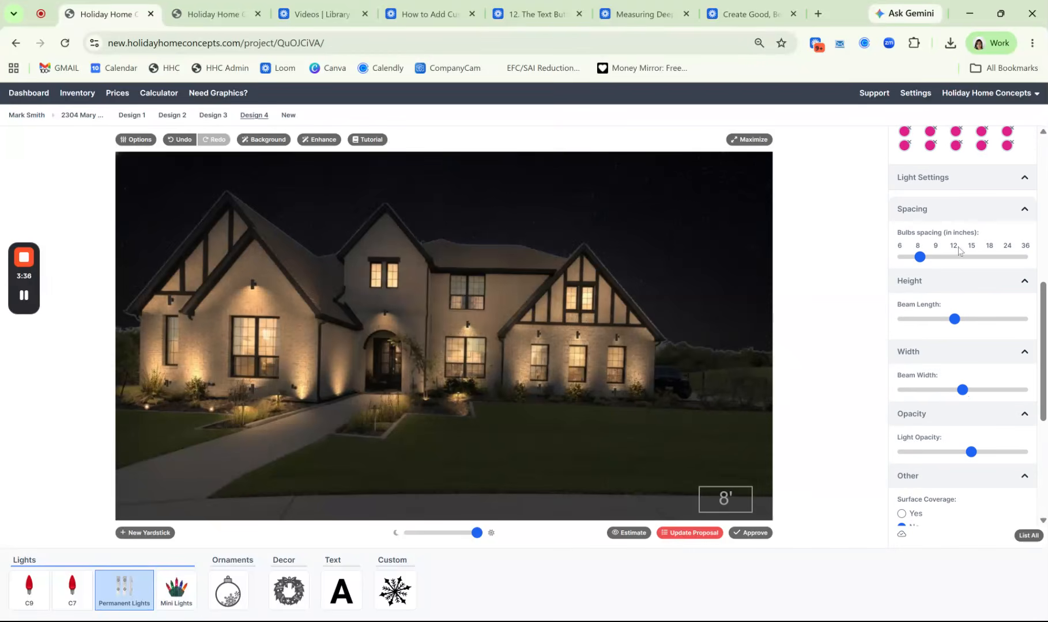
{"action": "left_click_drag", "start_coordinate": [1043, 420], "coordinate": [1044, 516]}
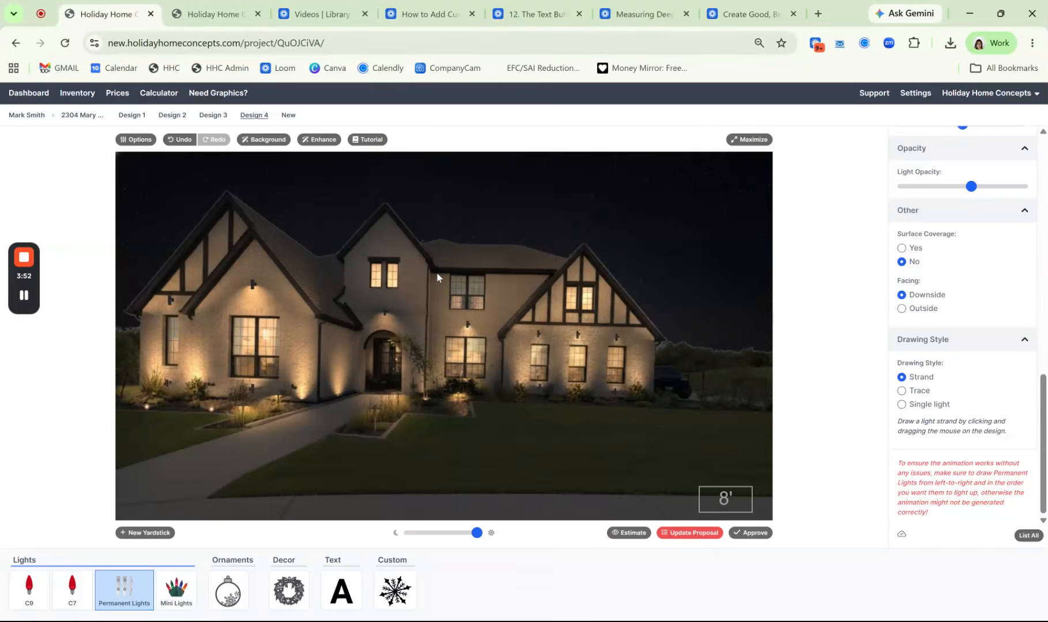
Draw trial strands along the eave right of the middle gable and backwards above the roof, and remove both
{"action": "left_click_drag", "start_coordinate": [433, 272], "coordinate": [555, 280]}
{"action": "left_click_drag", "start_coordinate": [620, 239], "coordinate": [437, 242]}
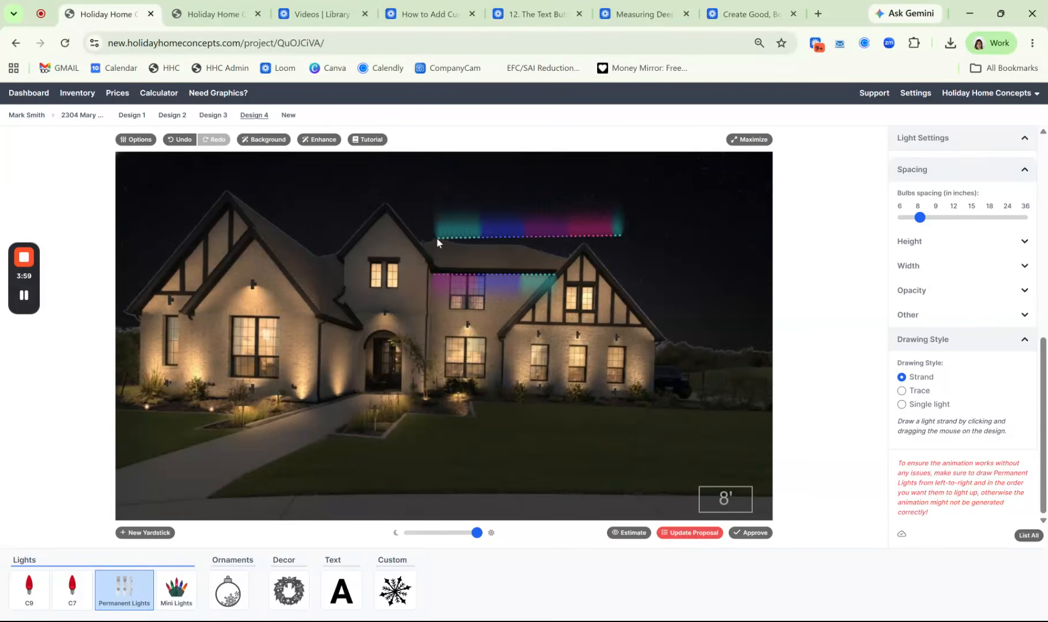
{"action": "left_click", "coordinate": [180, 139]}
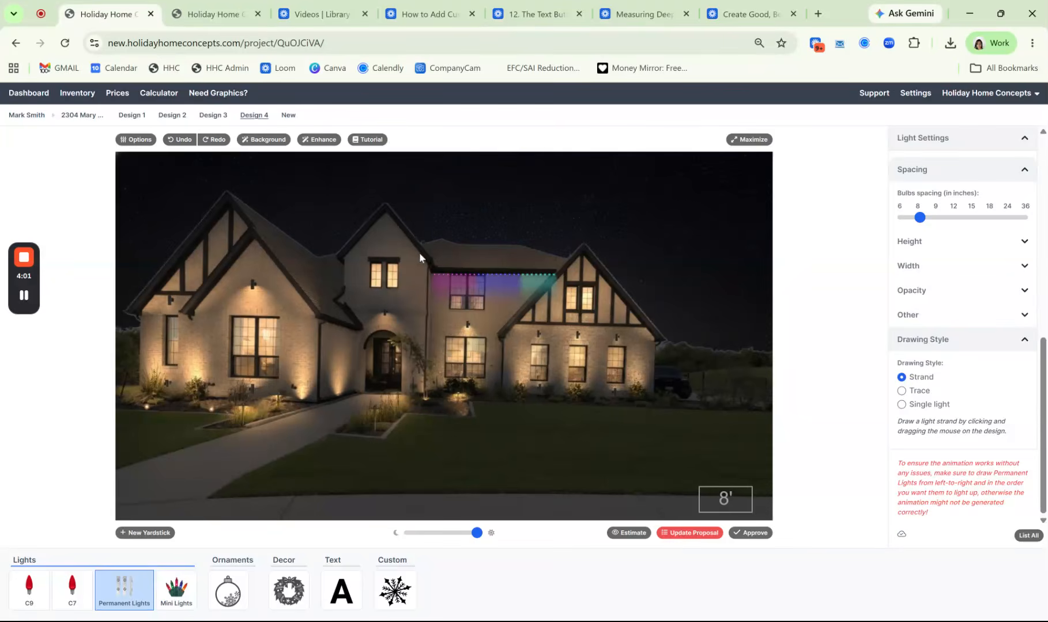
{"action": "left_click", "coordinate": [460, 277]}
{"action": "key", "text": "Delete"}
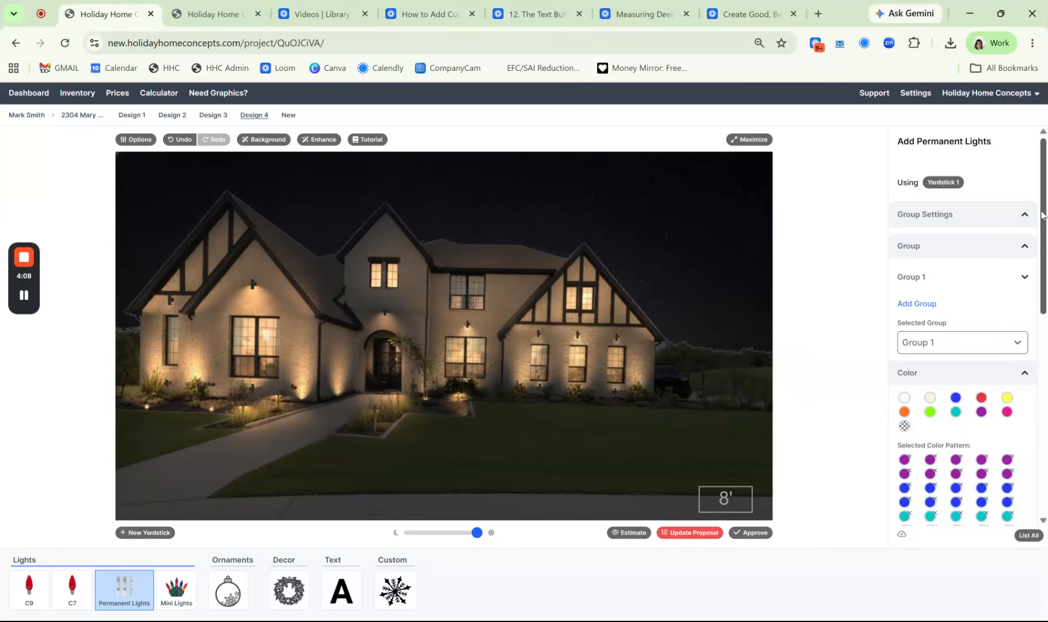
Draw a trial strand up the middle gable's left slope, shift its position, and delete it
{"action": "scroll", "coordinate": [1045, 247], "scroll_direction": "down", "scroll_amount": 1}
{"action": "scroll", "coordinate": [1045, 246], "scroll_direction": "down", "scroll_amount": 3}
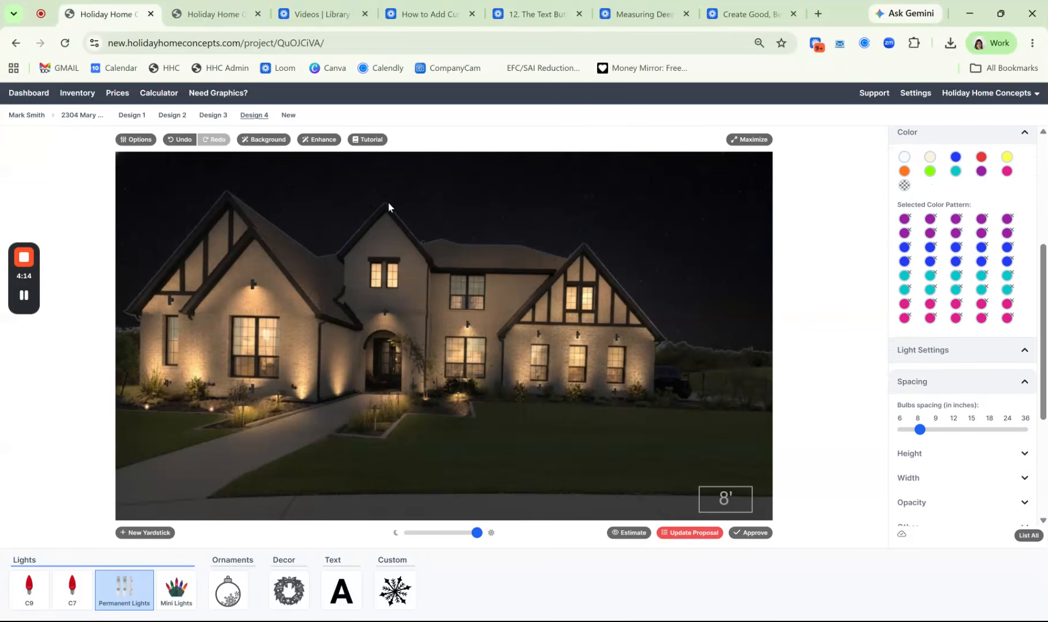
{"action": "left_click_drag", "start_coordinate": [358, 229], "coordinate": [385, 203]}
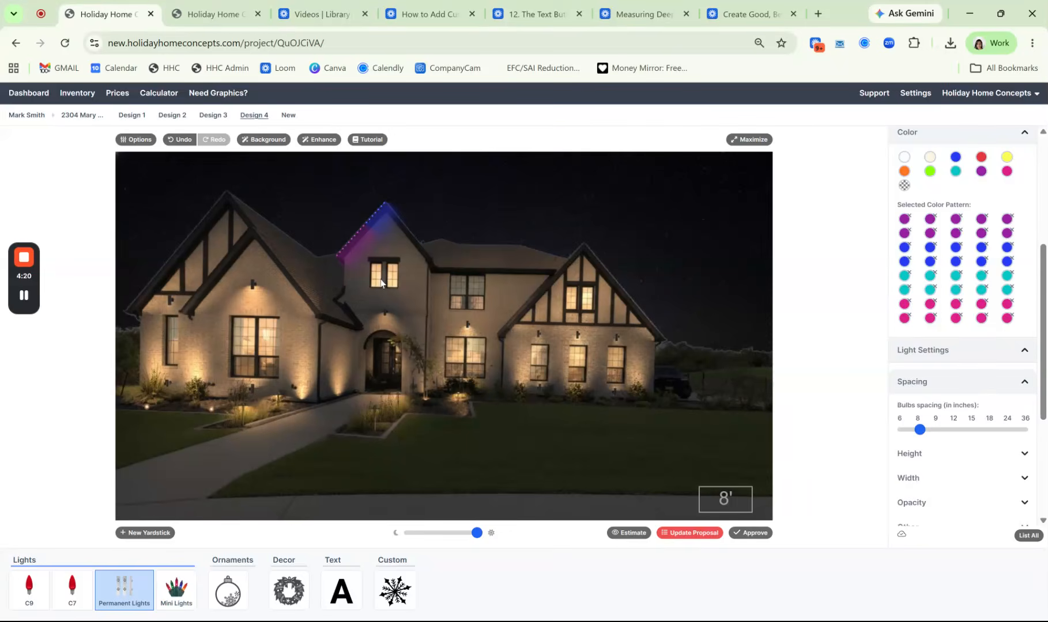
{"action": "left_click", "coordinate": [372, 220]}
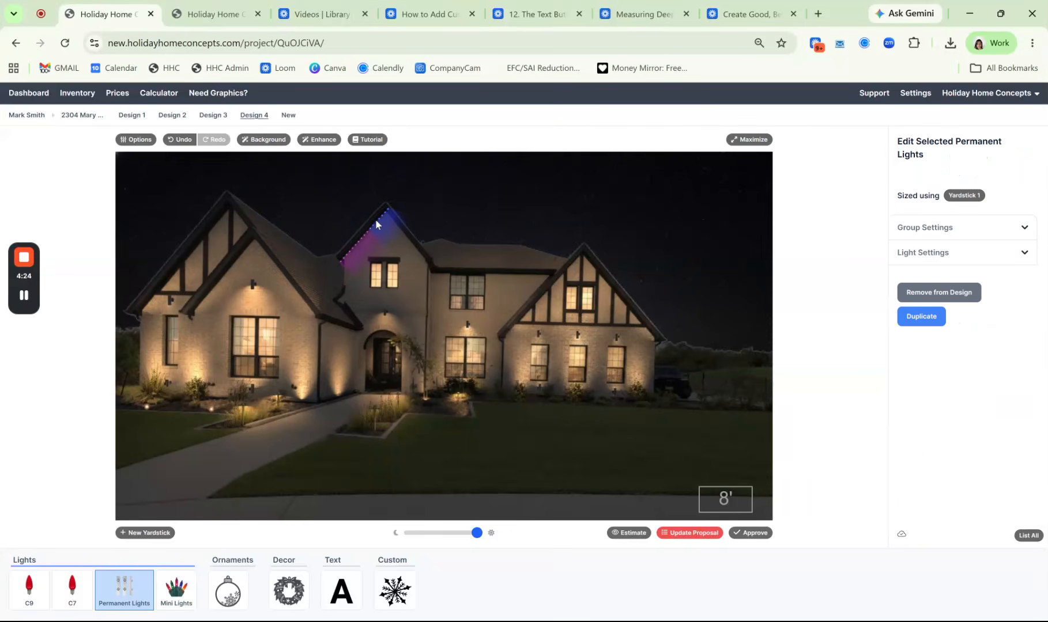
{"action": "left_click_drag", "start_coordinate": [396, 198], "coordinate": [390, 204]}
{"action": "key", "text": "Delete"}
Switch the drawing style to Trace and trace lights up and over the peak of the leftmost rear gable
{"action": "scroll", "coordinate": [901, 402], "scroll_direction": "down", "scroll_amount": 9}
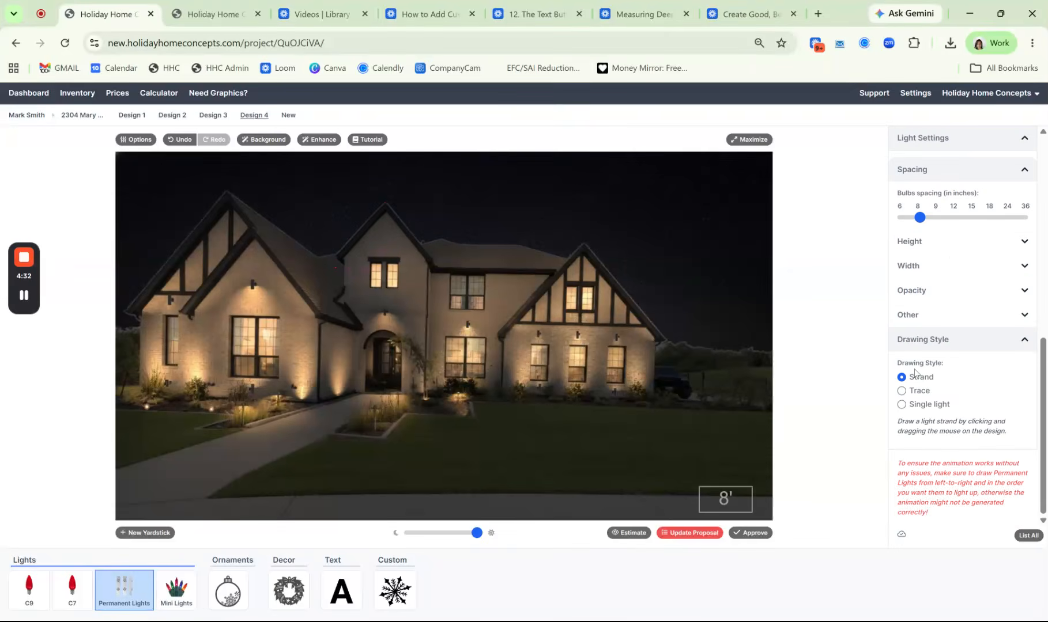
{"action": "left_click", "coordinate": [903, 391]}
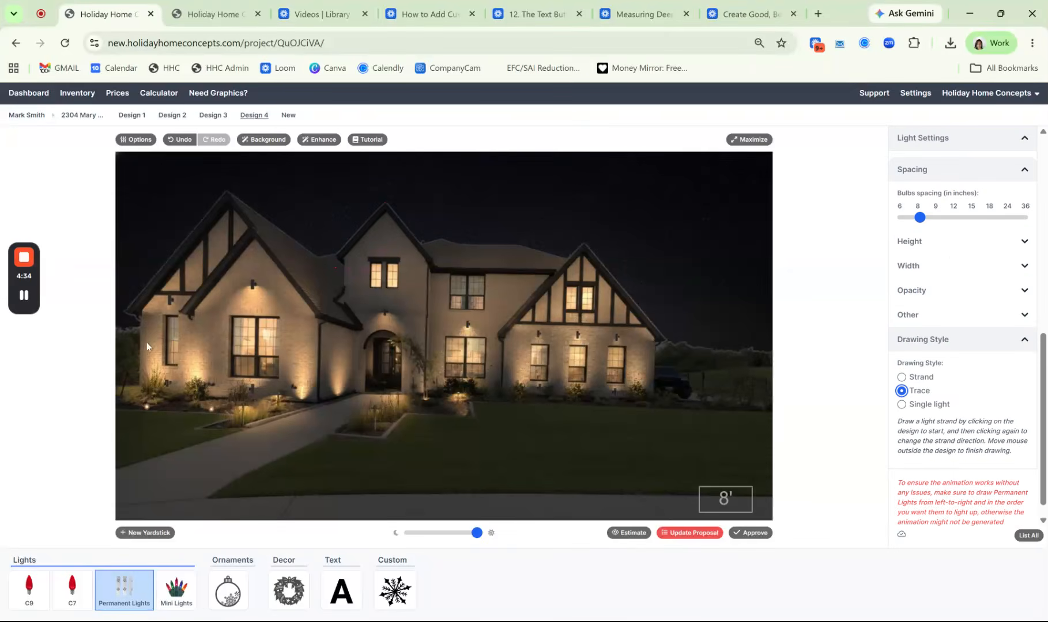
{"action": "left_click", "coordinate": [137, 312]}
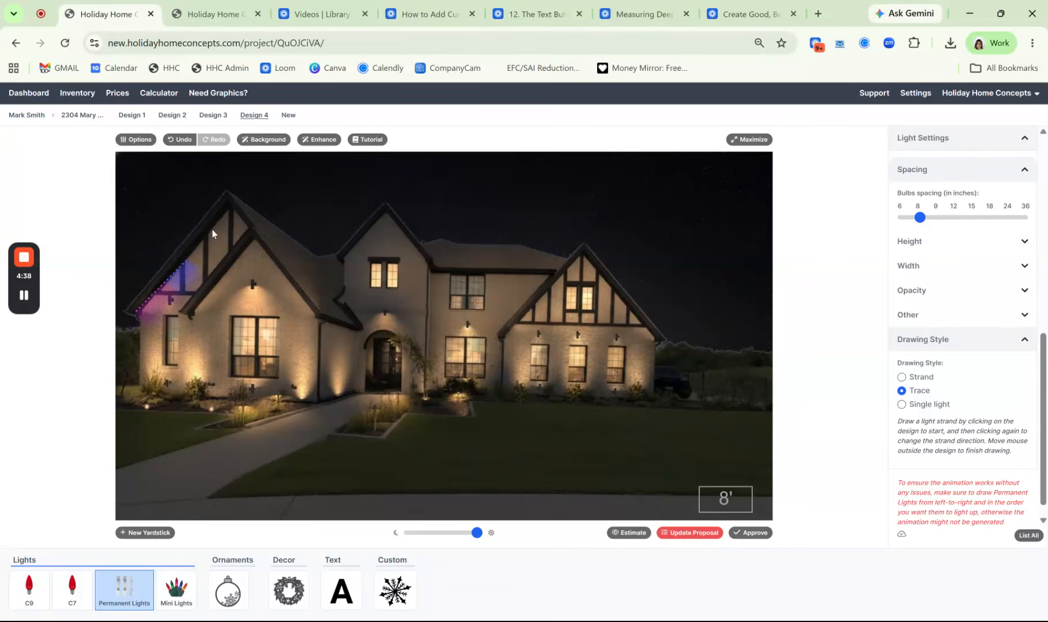
{"action": "left_click", "coordinate": [230, 202]}
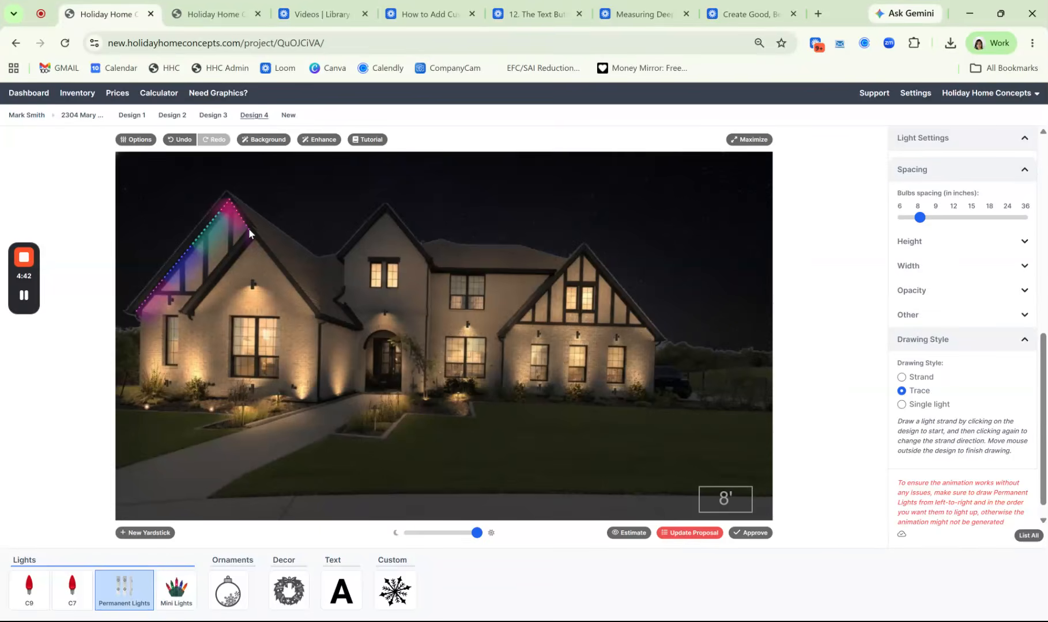
{"action": "left_click", "coordinate": [249, 229]}
Trace lights over both slopes of the lower front-left gable and along the short eave toward the entrance
{"action": "left_click", "coordinate": [190, 315]}
{"action": "left_click", "coordinate": [252, 241]}
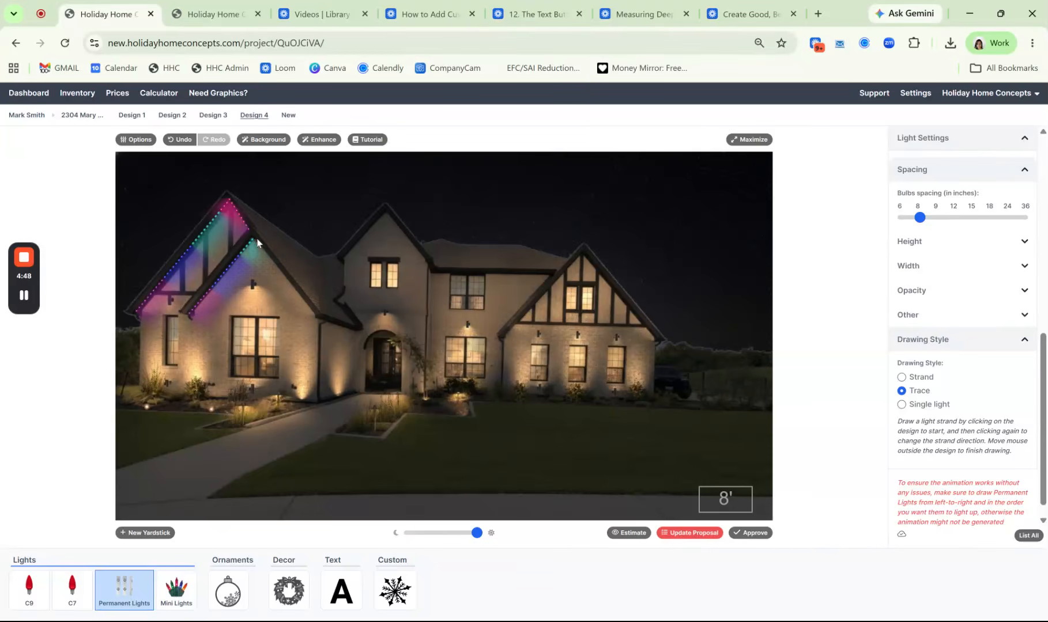
{"action": "left_click", "coordinate": [316, 316]}
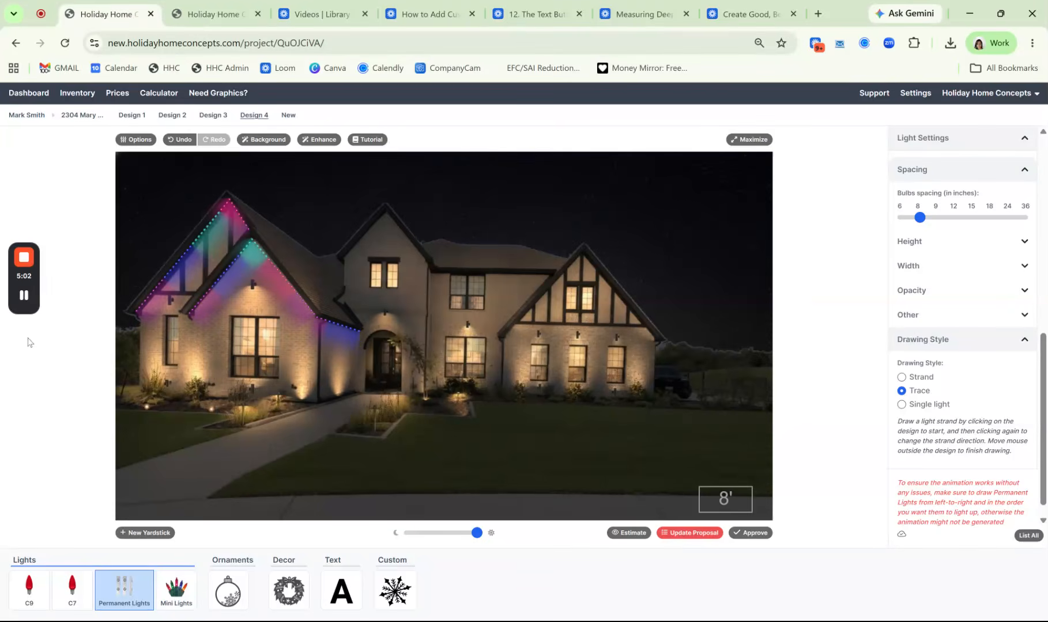
Trace permanent lights over the middle gable, along the eave beside it, and over both slopes of the right gable
{"action": "left_click", "coordinate": [347, 254]}
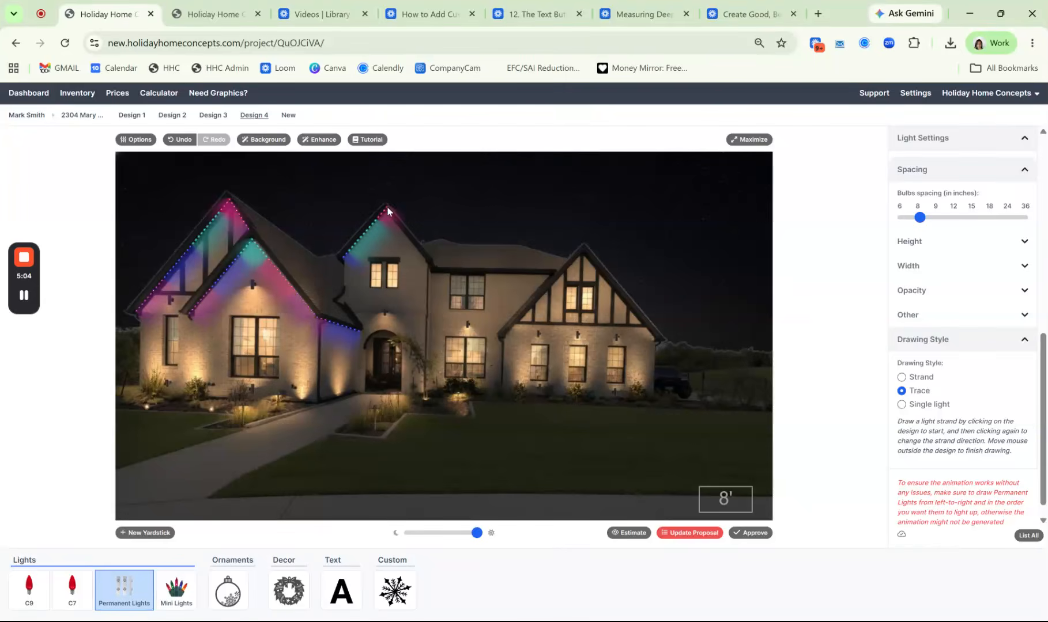
{"action": "left_click", "coordinate": [435, 272]}
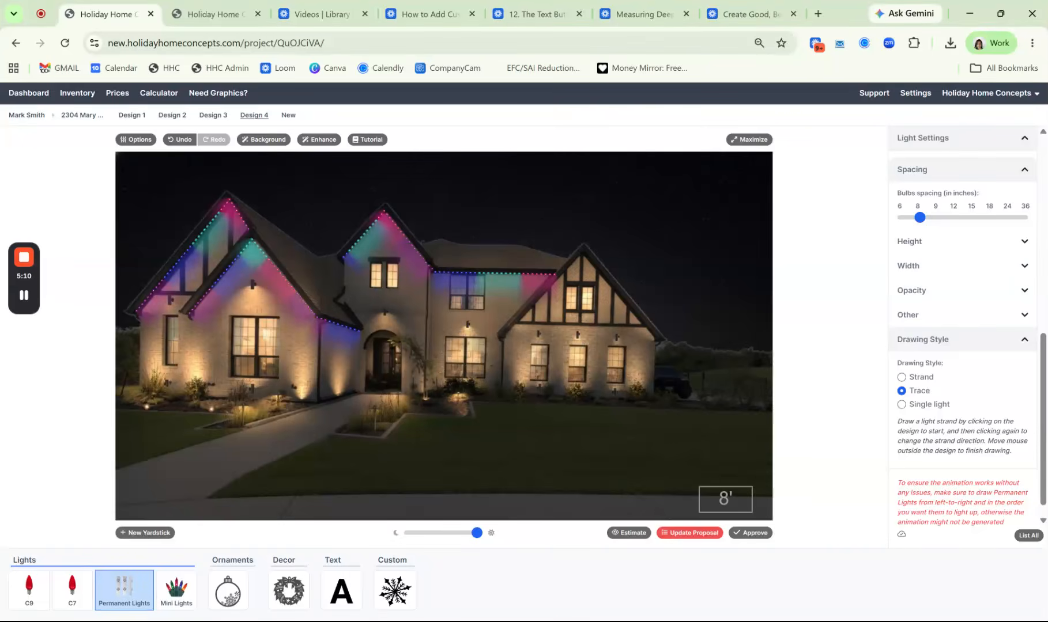
{"action": "left_click", "coordinate": [503, 339]}
{"action": "left_click", "coordinate": [582, 253]}
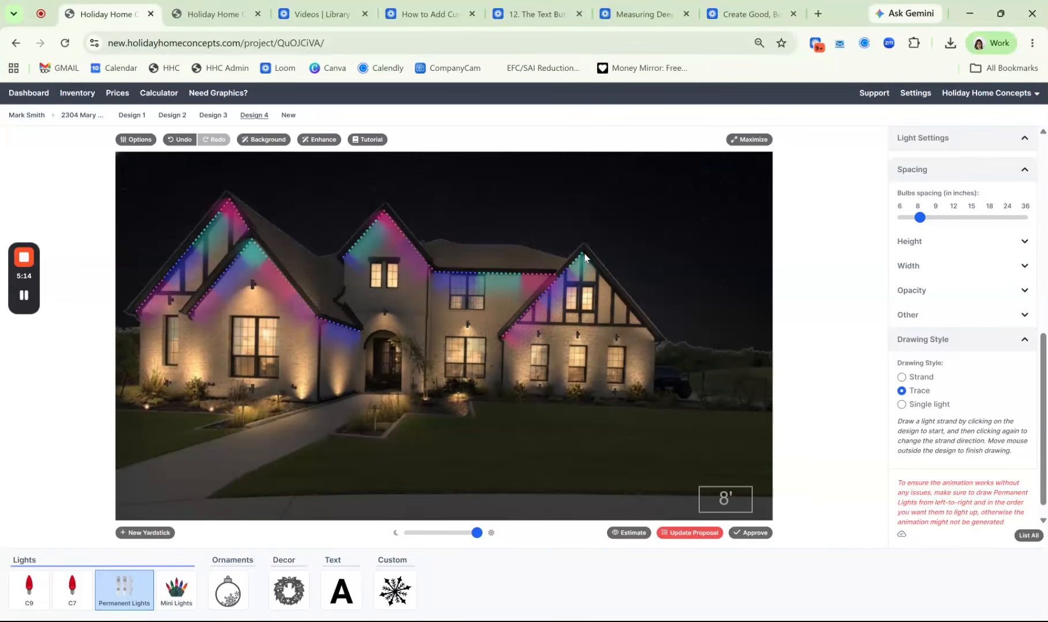
{"action": "left_click", "coordinate": [658, 341]}
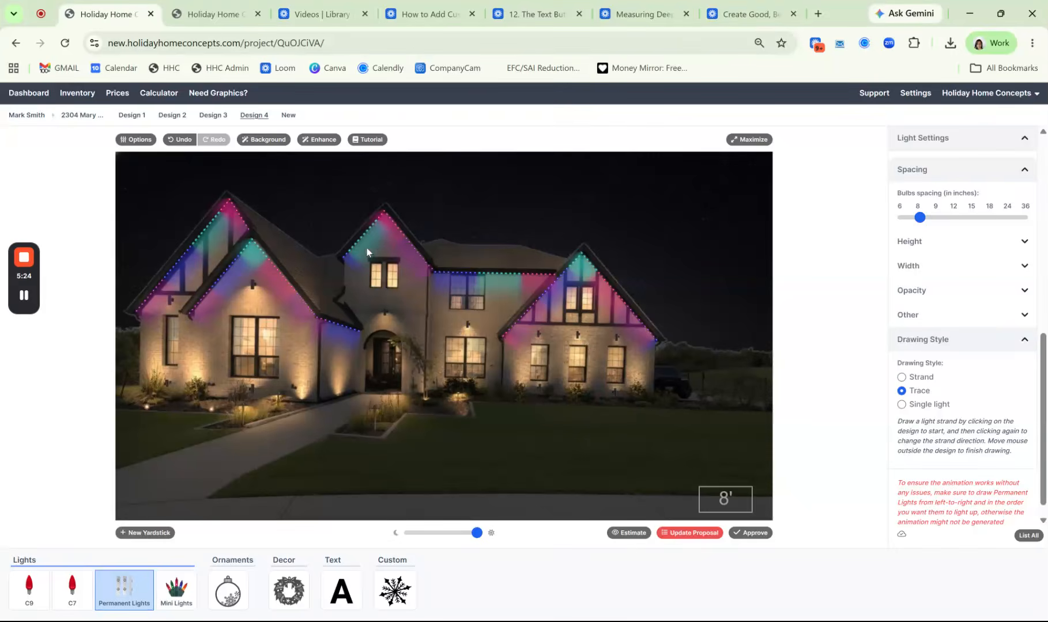
For the strand on the front-left gable's left slope, raise the beam length to maximum and lower the light opacity to under a third
{"action": "left_click", "coordinate": [376, 226]}
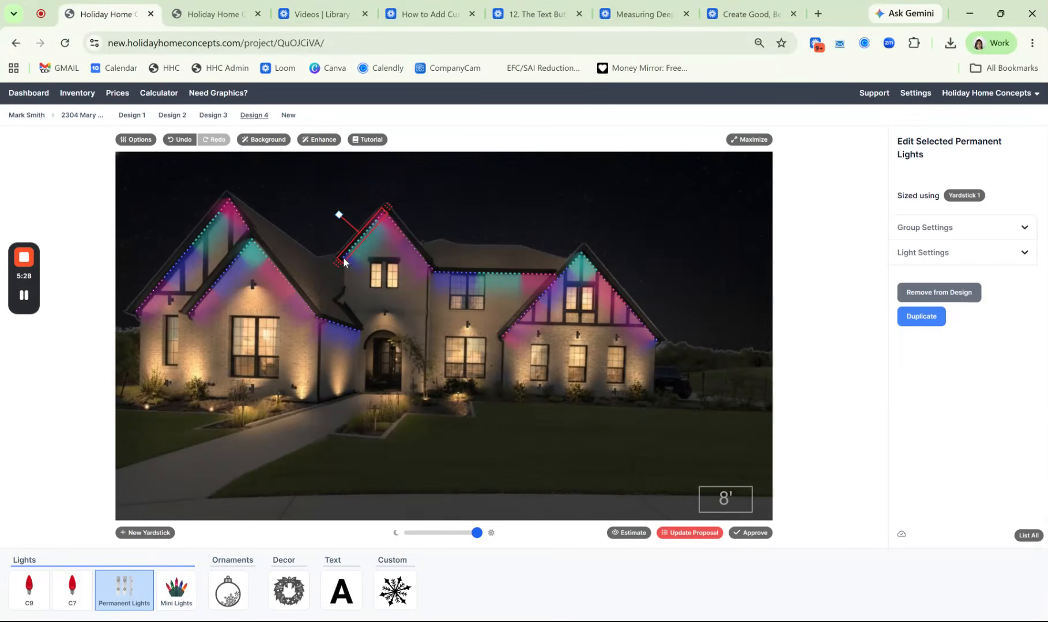
{"action": "left_click", "coordinate": [235, 261]}
{"action": "left_click", "coordinate": [922, 255]}
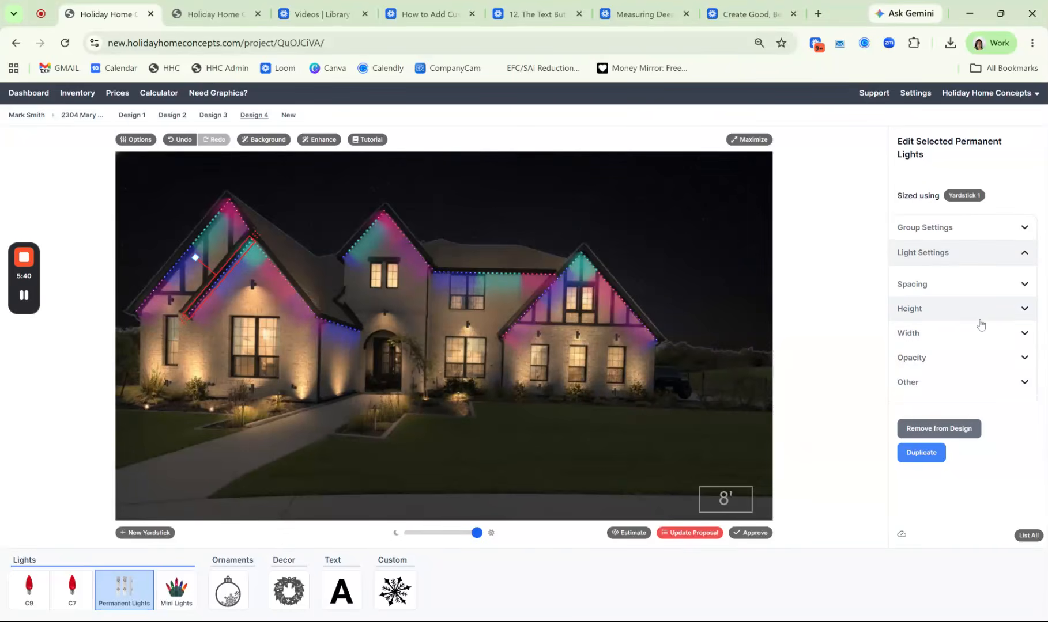
{"action": "left_click", "coordinate": [944, 319]}
{"action": "left_click_drag", "start_coordinate": [958, 347], "coordinate": [1023, 367]}
{"action": "left_click", "coordinate": [943, 413]}
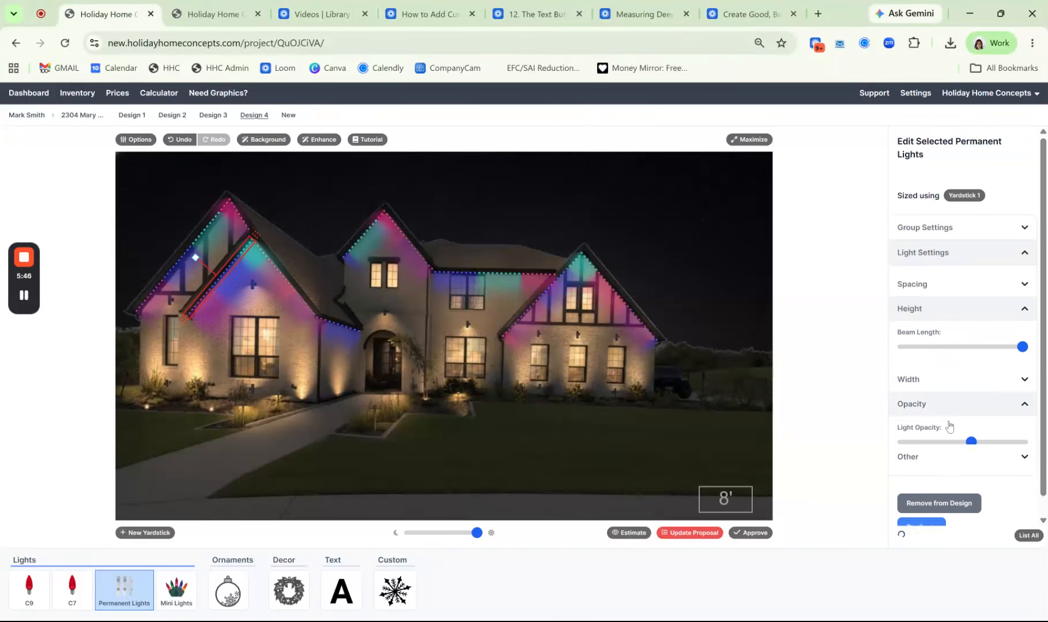
{"action": "left_click_drag", "start_coordinate": [968, 446], "coordinate": [938, 455]}
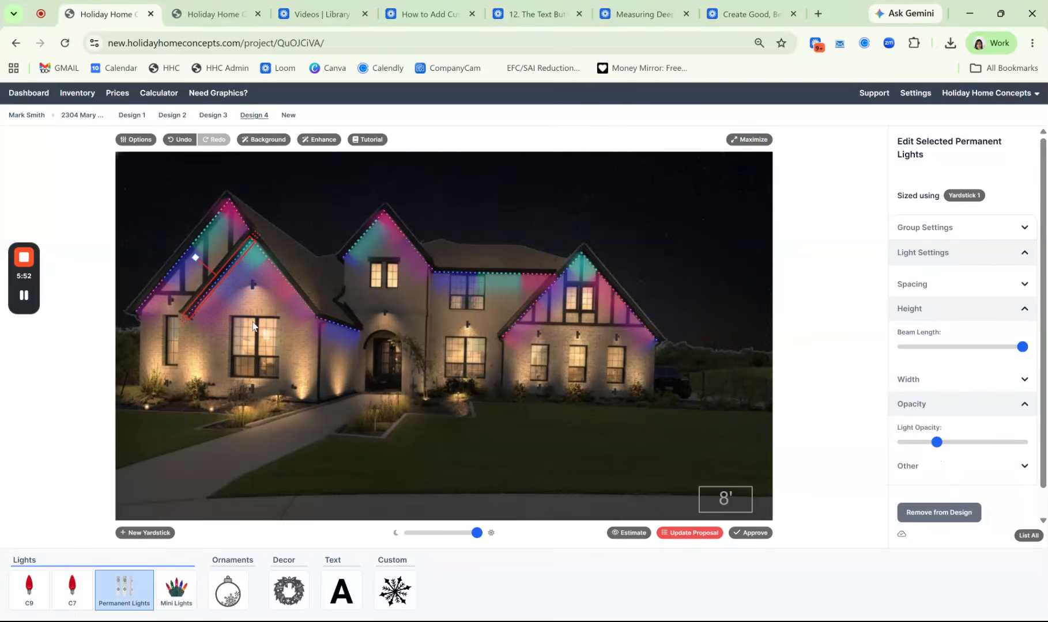
Lower the light opacity of the strand on the middle gable's left slope to about 40 percent and deselect it
{"action": "left_click", "coordinate": [370, 227]}
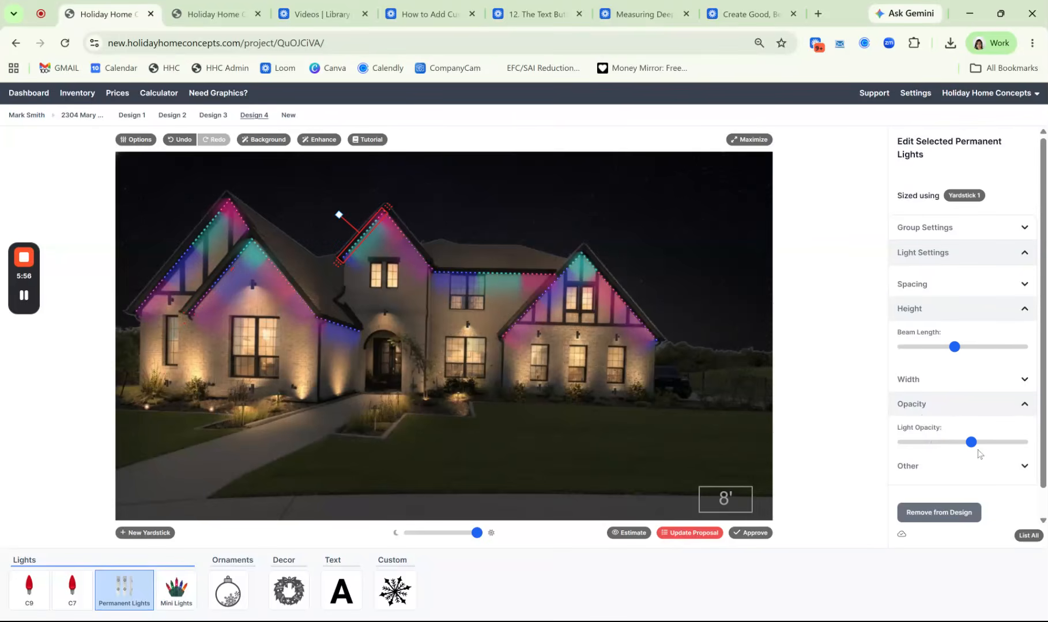
{"action": "left_click_drag", "start_coordinate": [972, 448], "coordinate": [950, 449]}
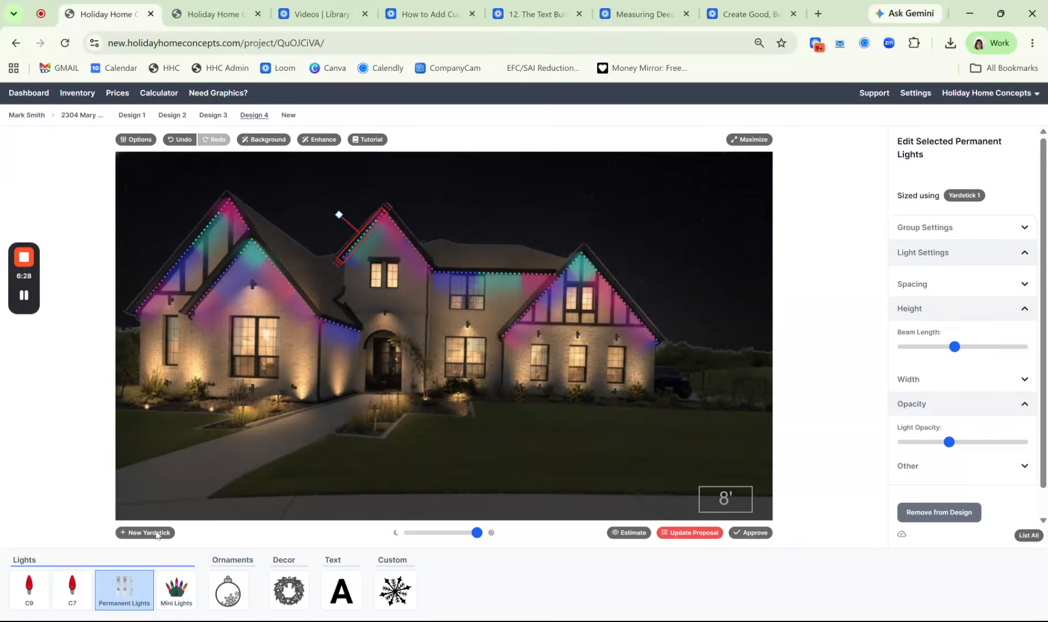
{"action": "left_click", "coordinate": [147, 612]}
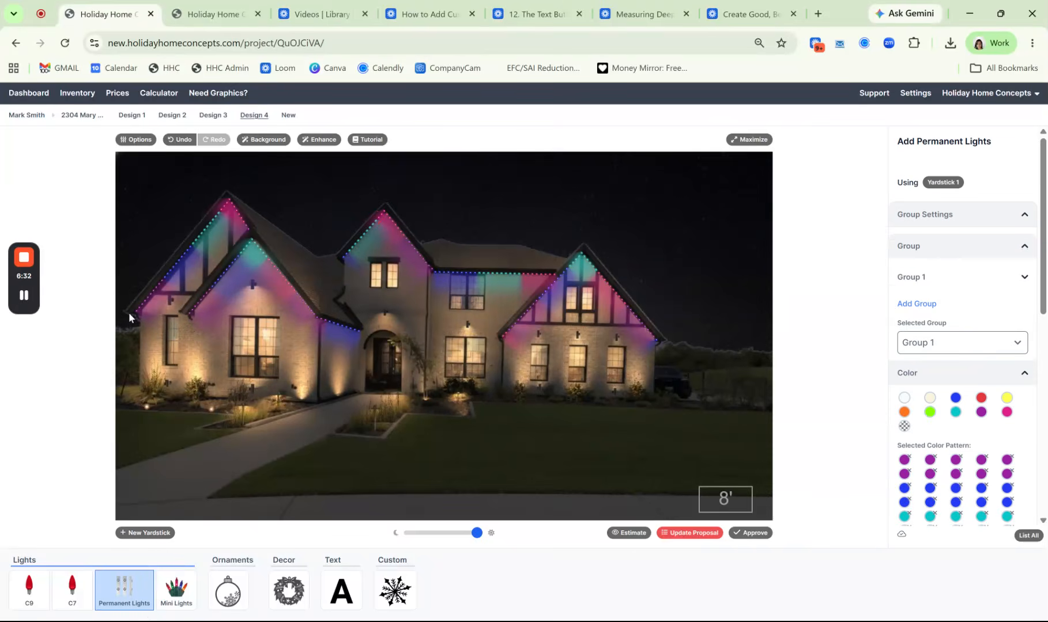
Duplicate Design 4 as a new design
{"action": "left_click", "coordinate": [126, 143]}
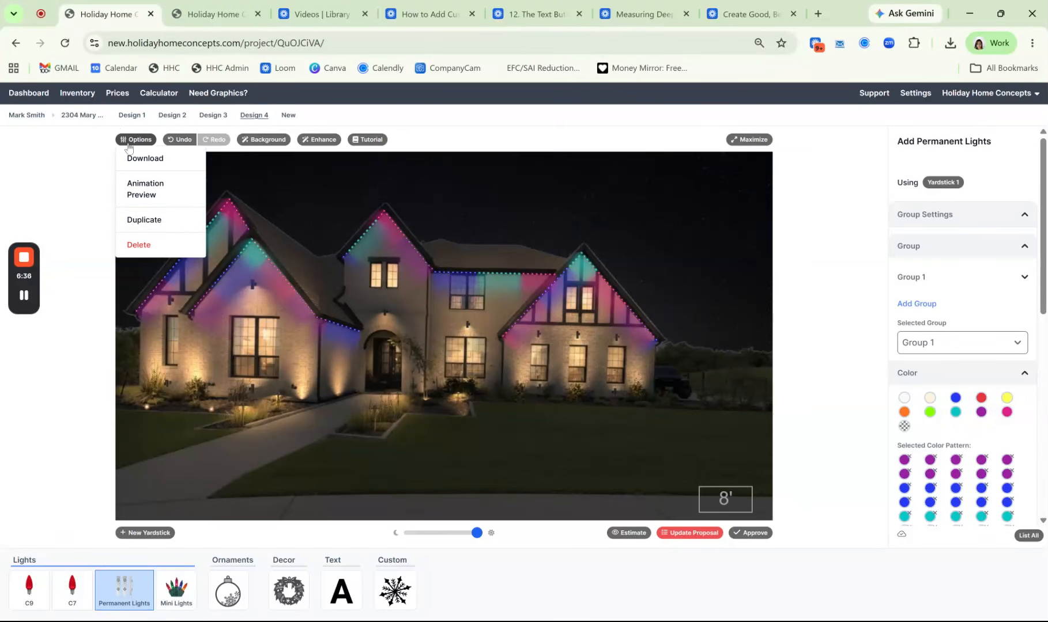
{"action": "left_click", "coordinate": [176, 222]}
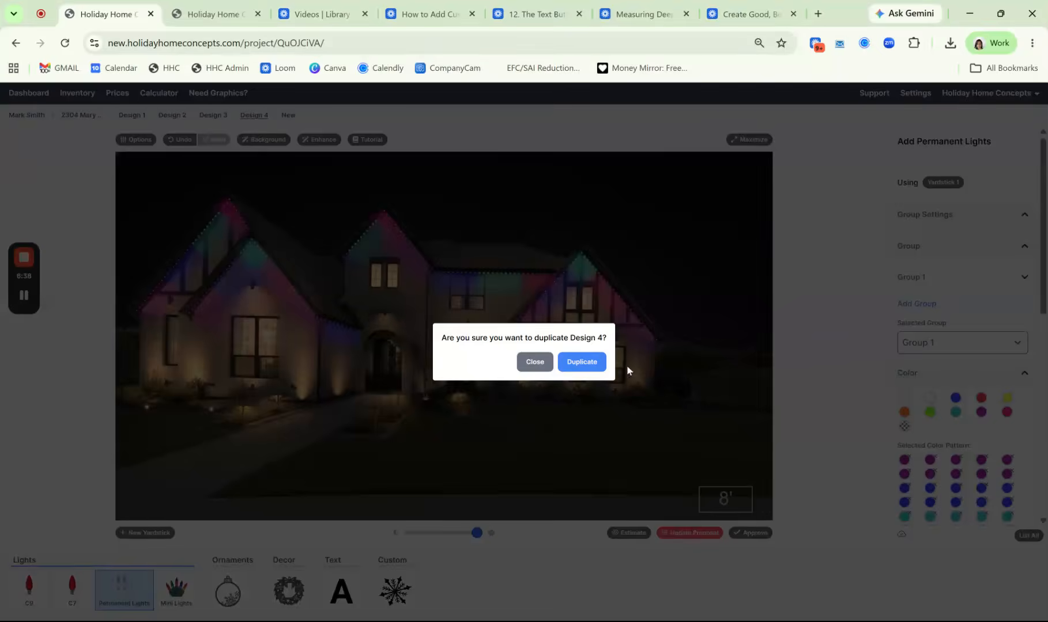
{"action": "left_click", "coordinate": [599, 364]}
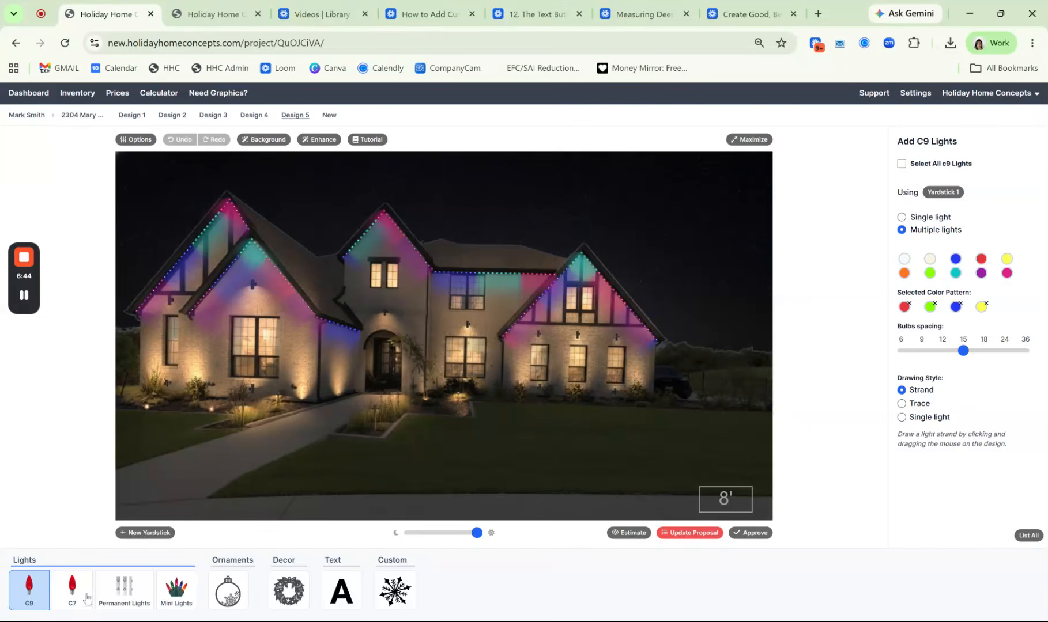
Remove every purple, blue, teal and pink bulb from the permanent lights' Group 1 color pattern in the duplicated design
{"action": "left_click", "coordinate": [118, 602]}
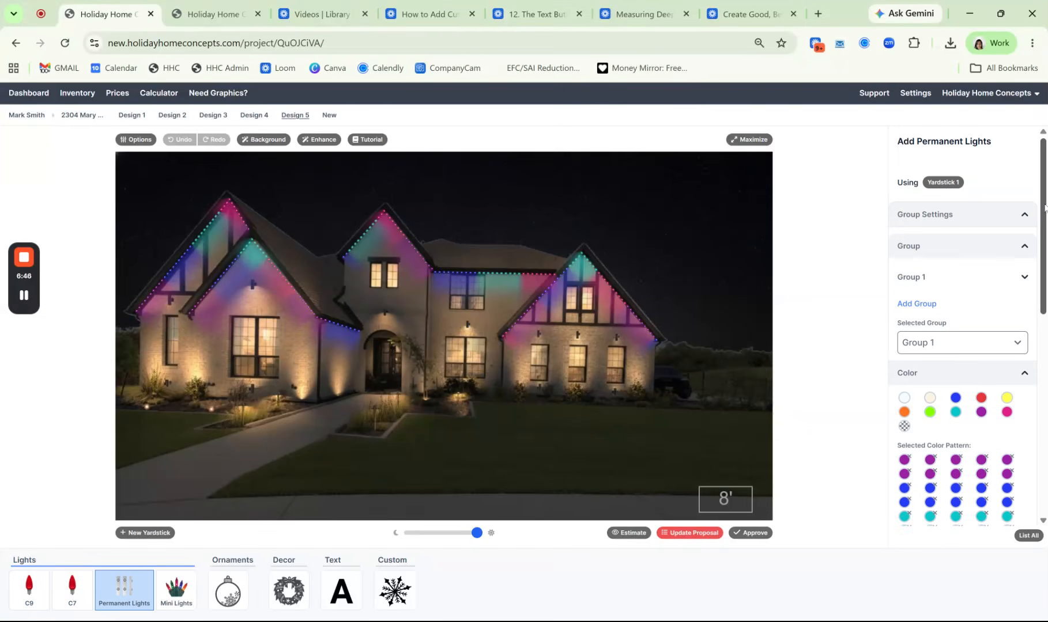
{"action": "scroll", "coordinate": [1006, 258], "scroll_direction": "down", "scroll_amount": 4}
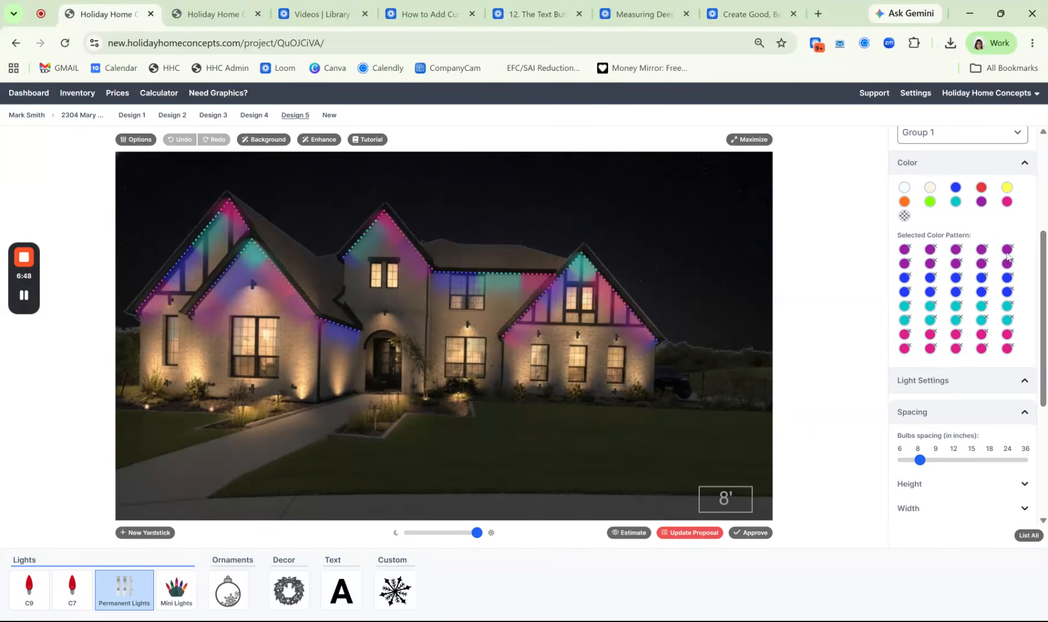
{"action": "left_click", "coordinate": [909, 252]}
{"action": "left_click", "coordinate": [909, 252]}
{"action": "left_click", "coordinate": [909, 251]}
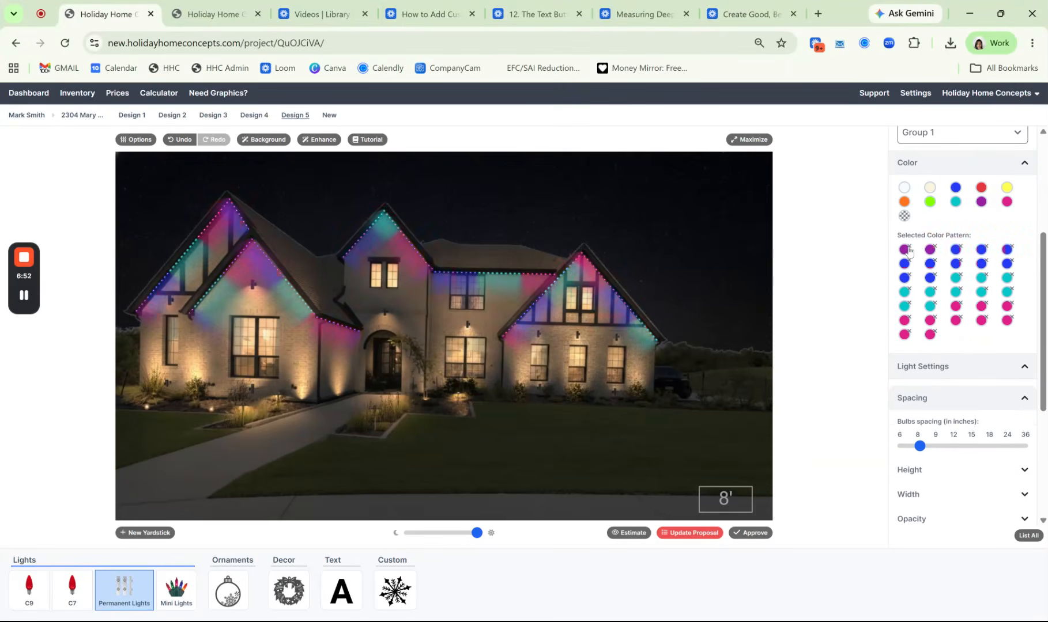
{"action": "left_click", "coordinate": [909, 252]}
{"action": "left_click", "coordinate": [909, 252]}
{"action": "left_click", "coordinate": [908, 251]}
{"action": "left_click", "coordinate": [909, 248]}
{"action": "left_click", "coordinate": [909, 248]}
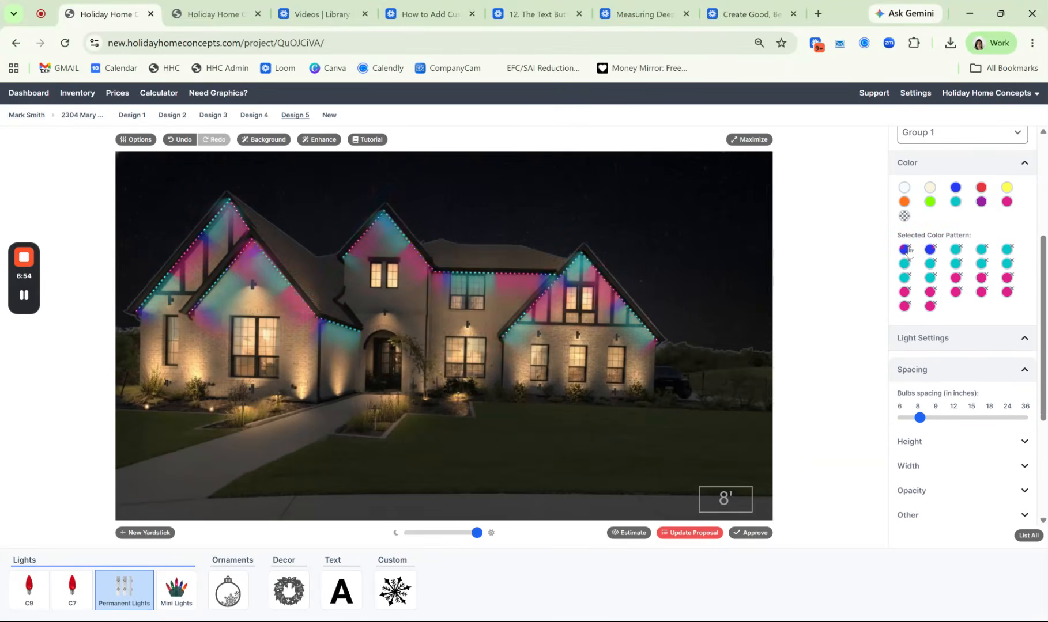
{"action": "left_click", "coordinate": [909, 248]}
{"action": "left_click", "coordinate": [909, 248]}
{"action": "left_click", "coordinate": [909, 248]}
{"action": "left_click", "coordinate": [909, 248]}
{"action": "left_click", "coordinate": [909, 248]}
{"action": "left_click", "coordinate": [909, 248]}
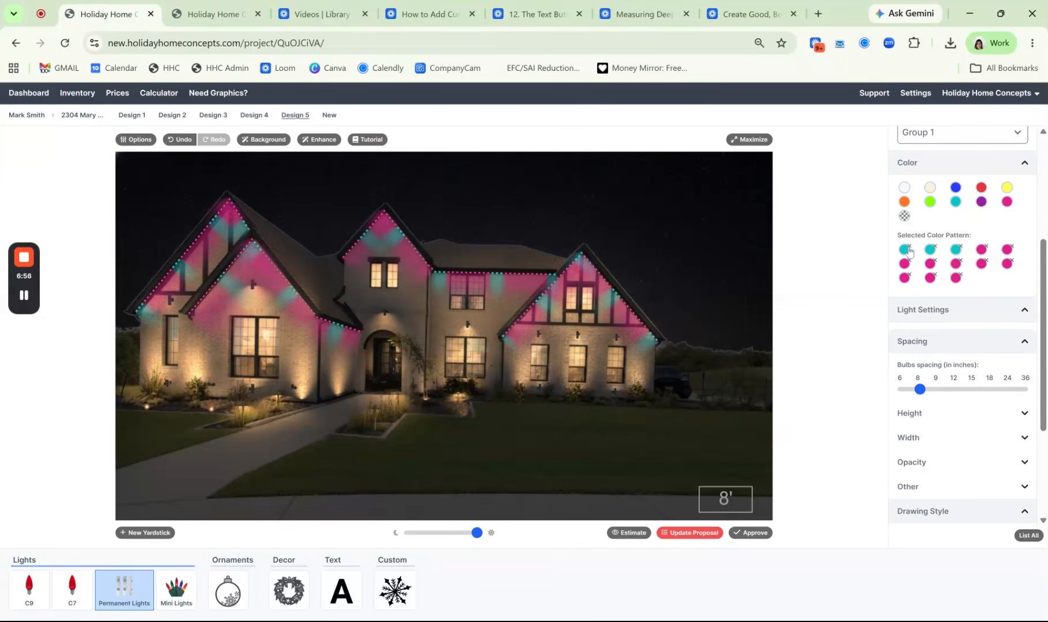
{"action": "double_click", "coordinate": [909, 249]}
{"action": "double_click", "coordinate": [909, 249]}
{"action": "left_click", "coordinate": [908, 249]}
{"action": "left_click", "coordinate": [908, 249]}
{"action": "left_click", "coordinate": [909, 249]}
{"action": "double_click", "coordinate": [909, 249]}
{"action": "double_click", "coordinate": [909, 249]}
{"action": "double_click", "coordinate": [909, 249]}
{"action": "double_click", "coordinate": [908, 249]}
{"action": "triple_click", "coordinate": [908, 249]}
Add ten warm white bulbs to the empty permanent lights color pattern
{"action": "left_click", "coordinate": [930, 192]}
{"action": "left_click", "coordinate": [930, 193]}
{"action": "left_click", "coordinate": [930, 193]}
{"action": "left_click", "coordinate": [930, 193]}
{"action": "left_click", "coordinate": [930, 192]}
{"action": "left_click", "coordinate": [930, 192]}
{"action": "left_click", "coordinate": [930, 192]}
{"action": "left_click", "coordinate": [930, 193]}
{"action": "left_click", "coordinate": [930, 192]}
{"action": "left_click", "coordinate": [930, 193]}
Add eleven red bulbs after the warm white ones in the color pattern
{"action": "left_click", "coordinate": [982, 190]}
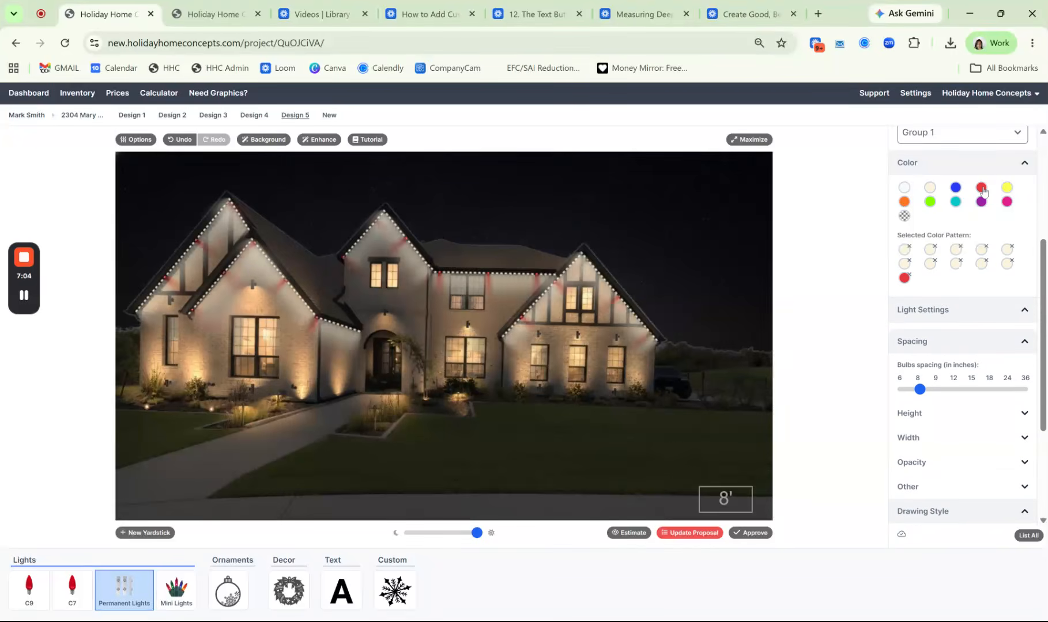
{"action": "left_click", "coordinate": [982, 191]}
{"action": "left_click", "coordinate": [982, 190]}
{"action": "left_click", "coordinate": [982, 191]}
{"action": "left_click", "coordinate": [982, 190]}
{"action": "left_click", "coordinate": [982, 190]}
{"action": "left_click", "coordinate": [983, 190]}
{"action": "left_click", "coordinate": [982, 190]}
{"action": "left_click", "coordinate": [982, 190]}
{"action": "left_click", "coordinate": [982, 190]}
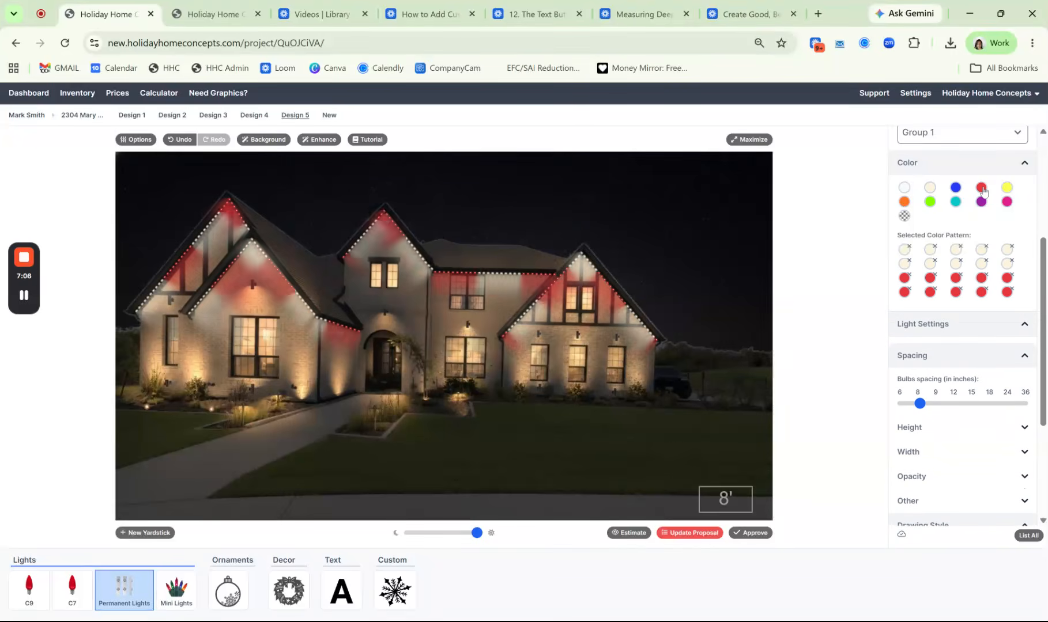
{"action": "left_click", "coordinate": [982, 190]}
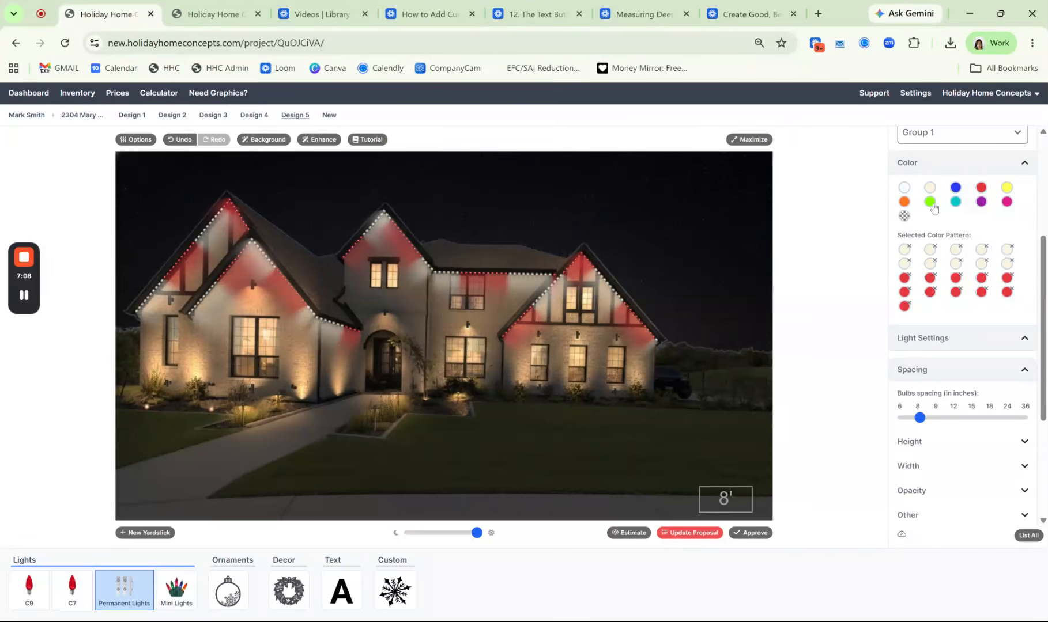
Try adding a block of thirteen green bulbs after the red ones in the color pattern
{"action": "left_click", "coordinate": [931, 204]}
{"action": "left_click", "coordinate": [931, 204]}
{"action": "left_click", "coordinate": [932, 204]}
{"action": "left_click", "coordinate": [931, 204]}
{"action": "left_click", "coordinate": [932, 205]}
{"action": "left_click", "coordinate": [932, 204]}
{"action": "left_click", "coordinate": [931, 204]}
{"action": "left_click", "coordinate": [931, 204]}
{"action": "left_click", "coordinate": [931, 204]}
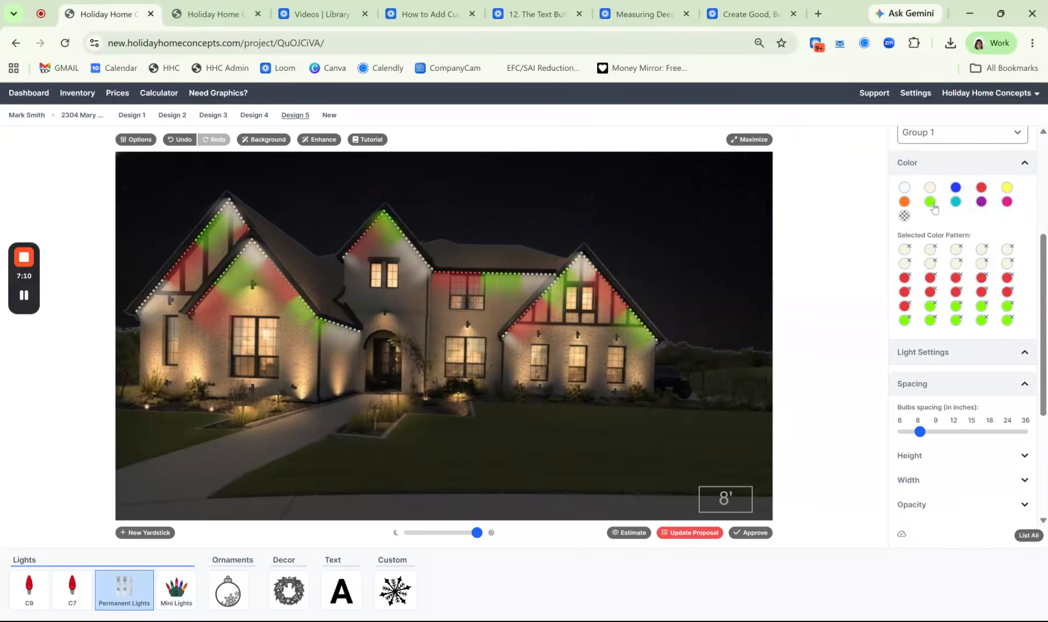
{"action": "left_click", "coordinate": [931, 204]}
{"action": "left_click", "coordinate": [932, 204]}
{"action": "left_click", "coordinate": [931, 204]}
{"action": "left_click", "coordinate": [931, 204]}
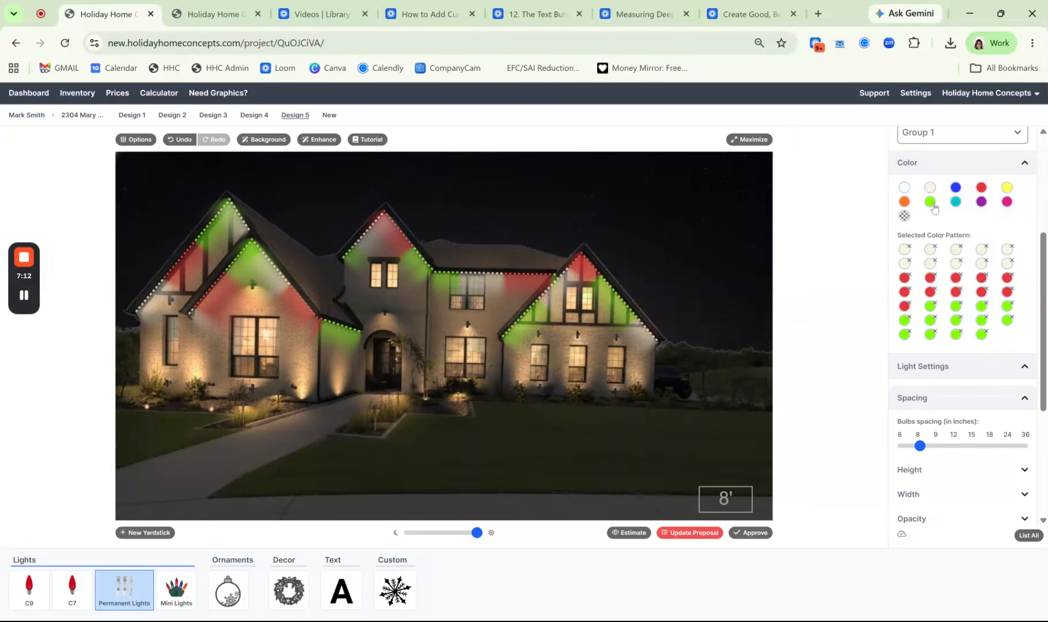
Remove all green bulbs and the extra red bulb so the pattern has ten warm white and ten red bulbs
{"action": "left_click", "coordinate": [933, 308]}
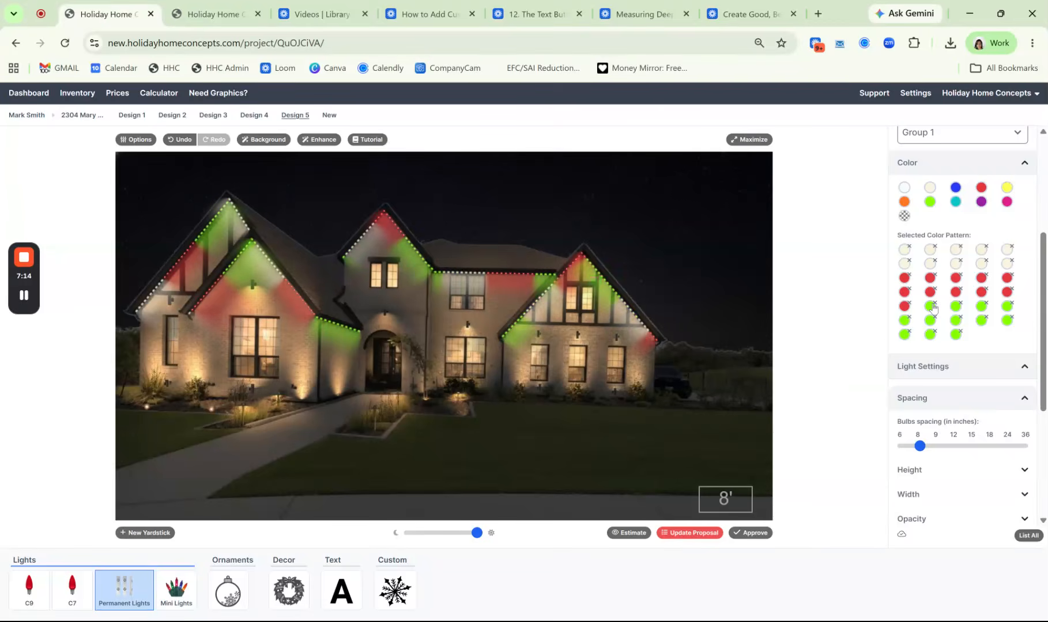
{"action": "left_click", "coordinate": [933, 308]}
{"action": "left_click", "coordinate": [933, 308]}
{"action": "left_click", "coordinate": [933, 308]}
{"action": "double_click", "coordinate": [933, 308]}
{"action": "double_click", "coordinate": [933, 307]}
{"action": "double_click", "coordinate": [933, 308]}
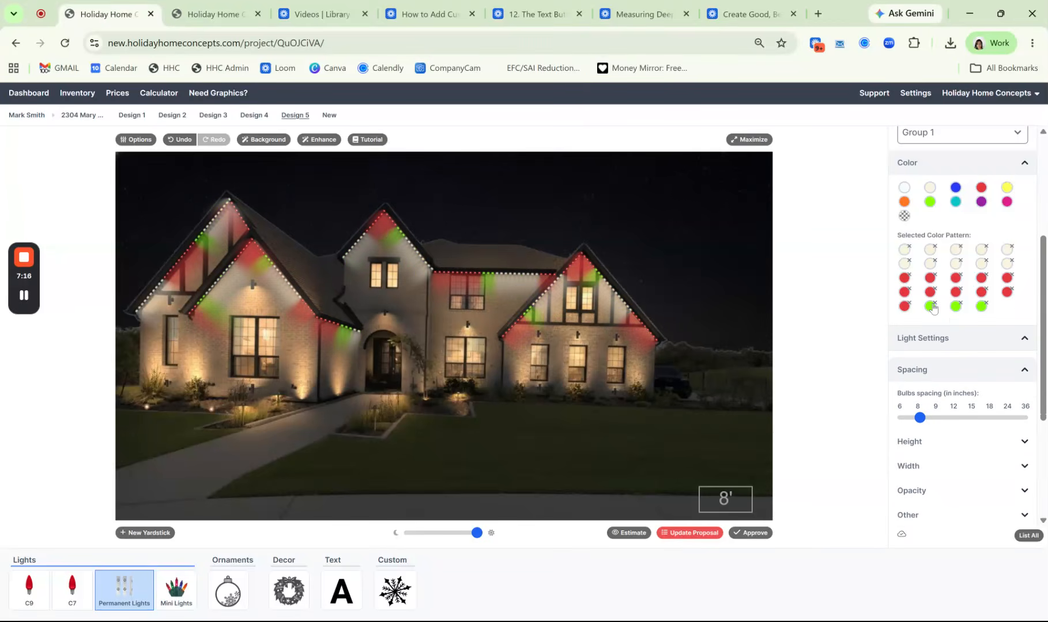
{"action": "left_click", "coordinate": [933, 308]}
{"action": "double_click", "coordinate": [933, 307]}
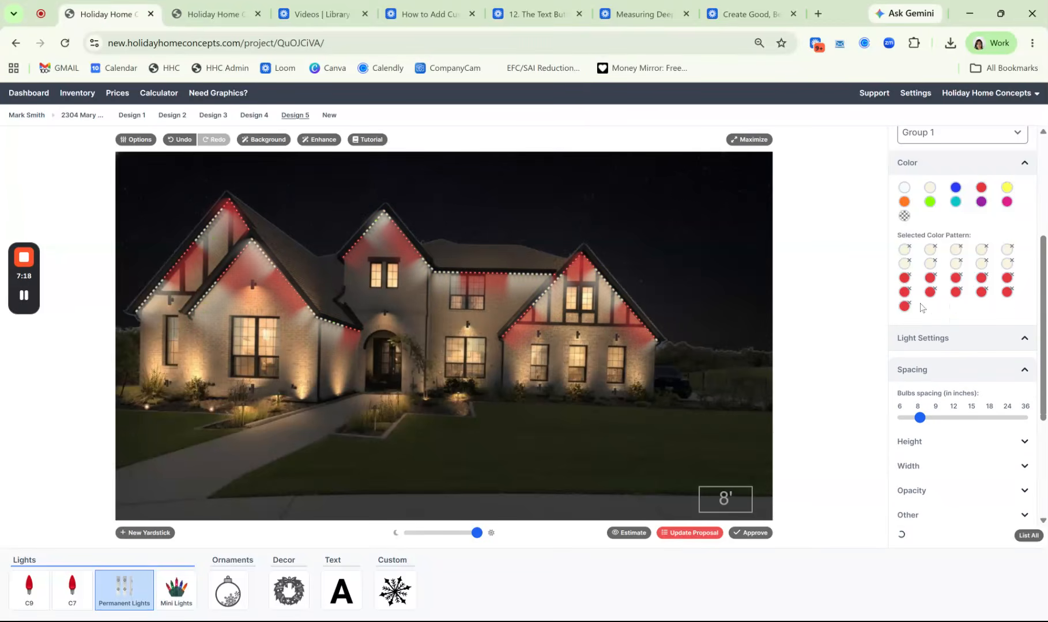
{"action": "left_click", "coordinate": [905, 306]}
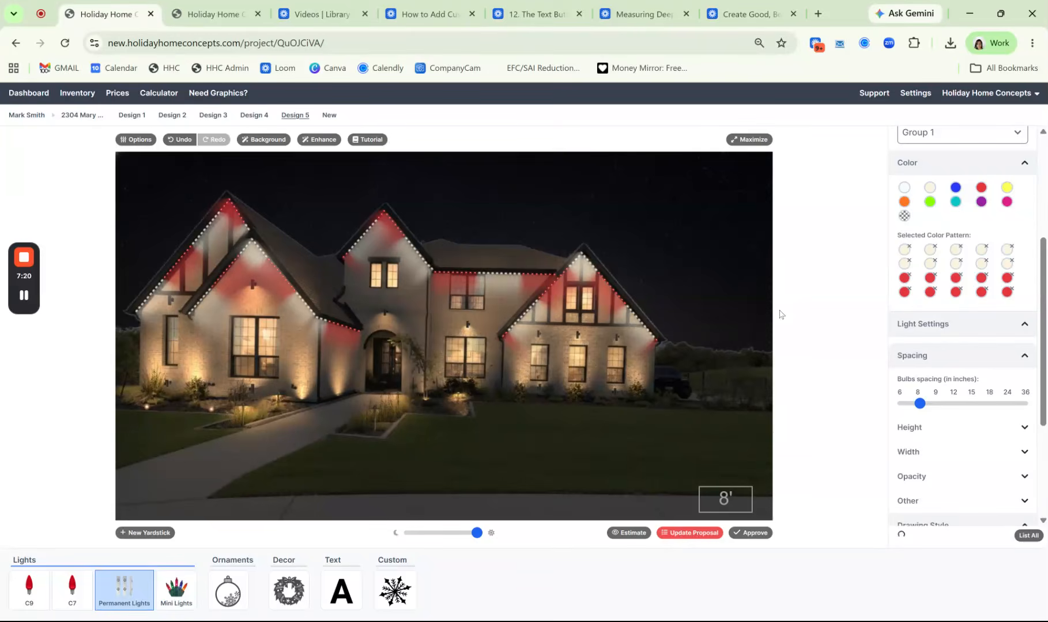
Duplicate Design 5 as a new design
{"action": "left_click", "coordinate": [136, 140]}
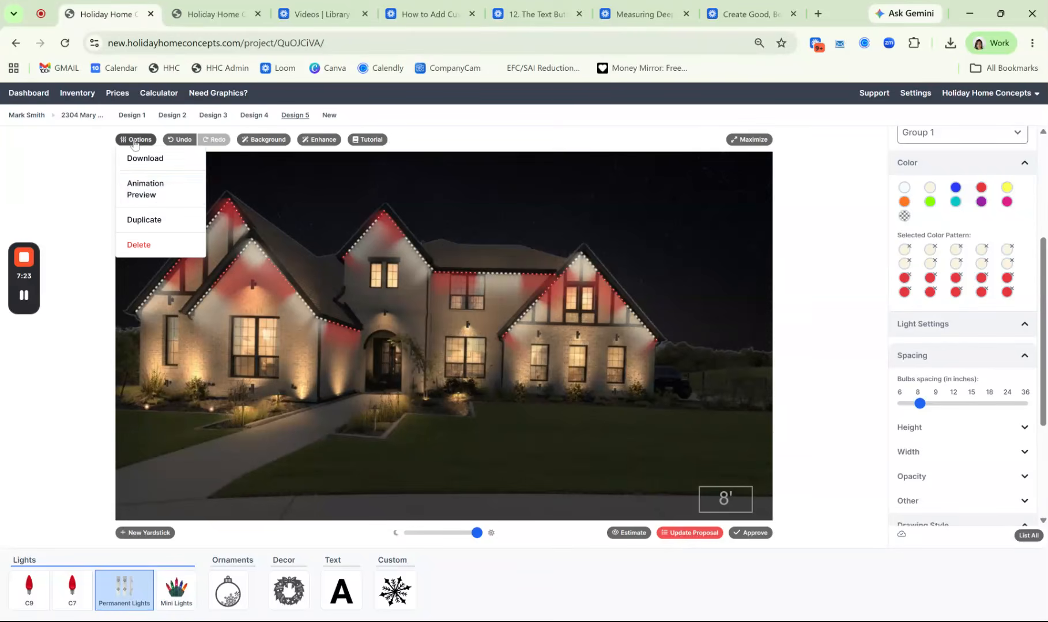
{"action": "left_click", "coordinate": [150, 221]}
{"action": "left_click", "coordinate": [582, 361]}
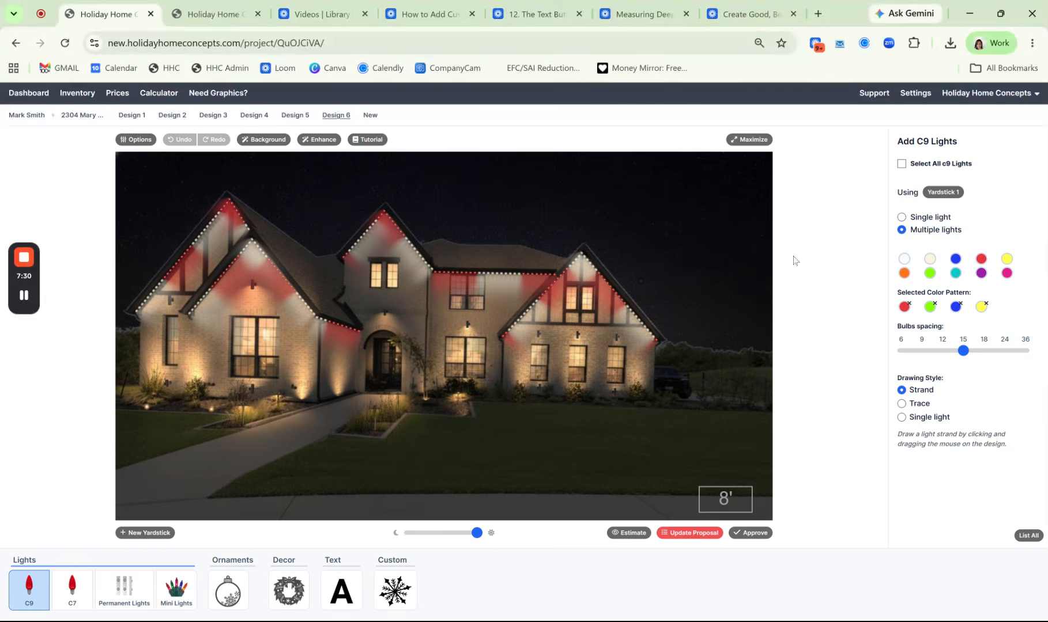
Remove all warm white and red bulbs from the permanent lights' color pattern in the new copy
{"action": "left_click", "coordinate": [124, 594]}
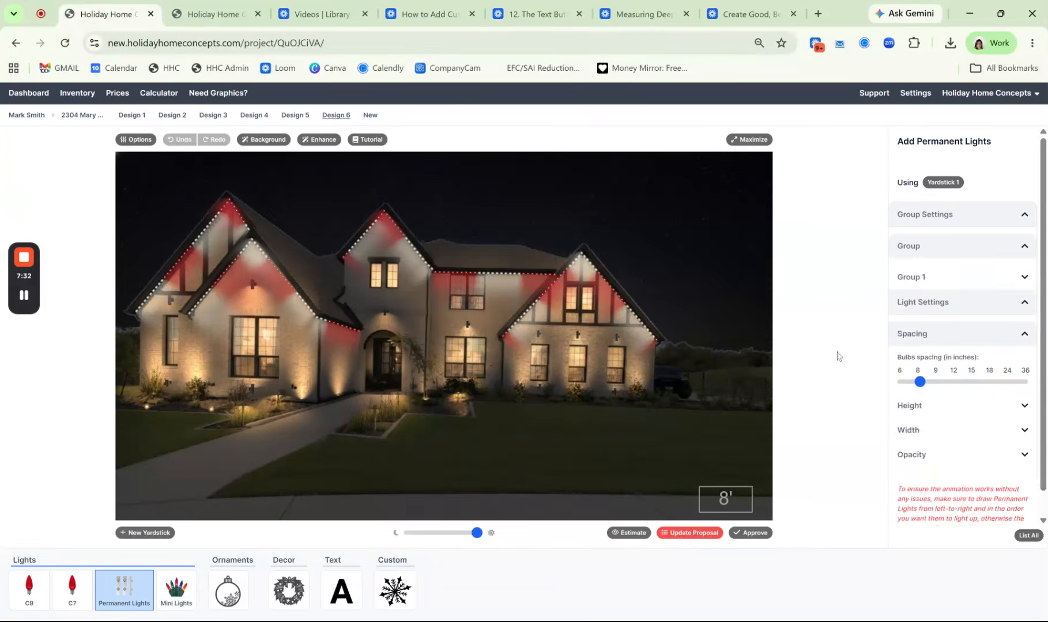
{"action": "scroll", "coordinate": [927, 334], "scroll_direction": "down", "scroll_amount": 2}
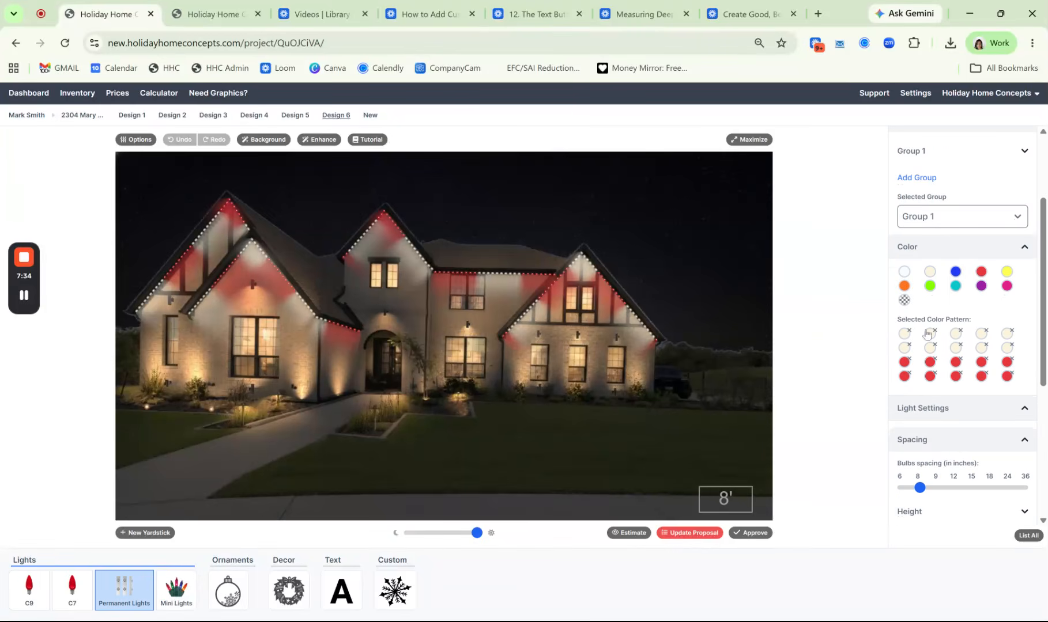
{"action": "left_click", "coordinate": [909, 332]}
{"action": "left_click", "coordinate": [908, 332]}
{"action": "left_click", "coordinate": [909, 333]}
{"action": "left_click", "coordinate": [909, 333]}
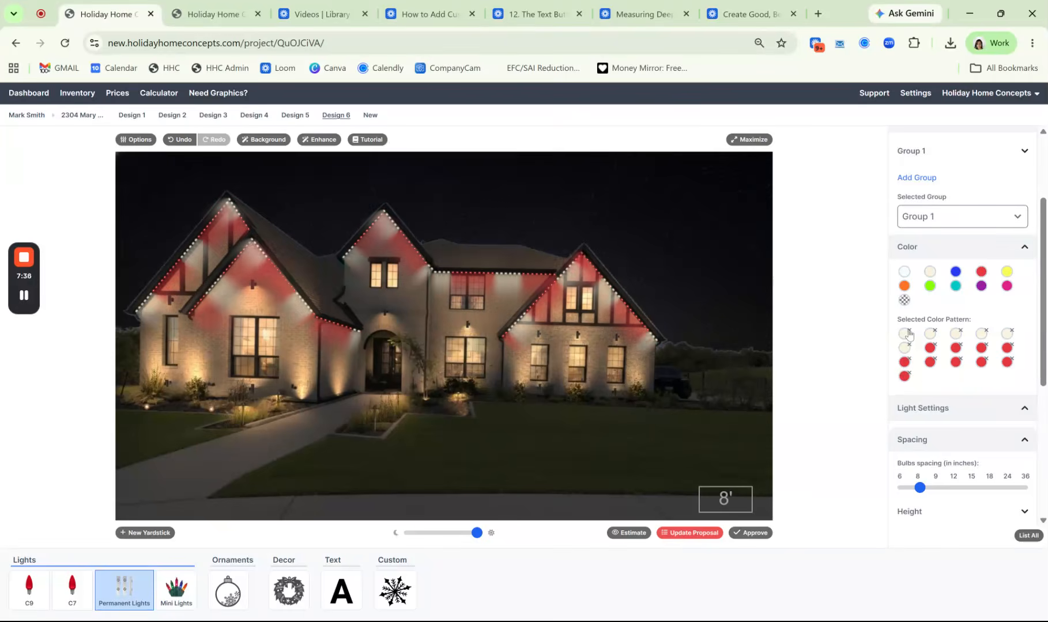
{"action": "left_click", "coordinate": [909, 332]}
{"action": "left_click", "coordinate": [909, 333]}
{"action": "left_click", "coordinate": [909, 332]}
{"action": "left_click", "coordinate": [909, 333]}
{"action": "left_click", "coordinate": [909, 332]}
{"action": "left_click", "coordinate": [909, 333]}
{"action": "left_click", "coordinate": [909, 332]}
{"action": "left_click", "coordinate": [909, 333]}
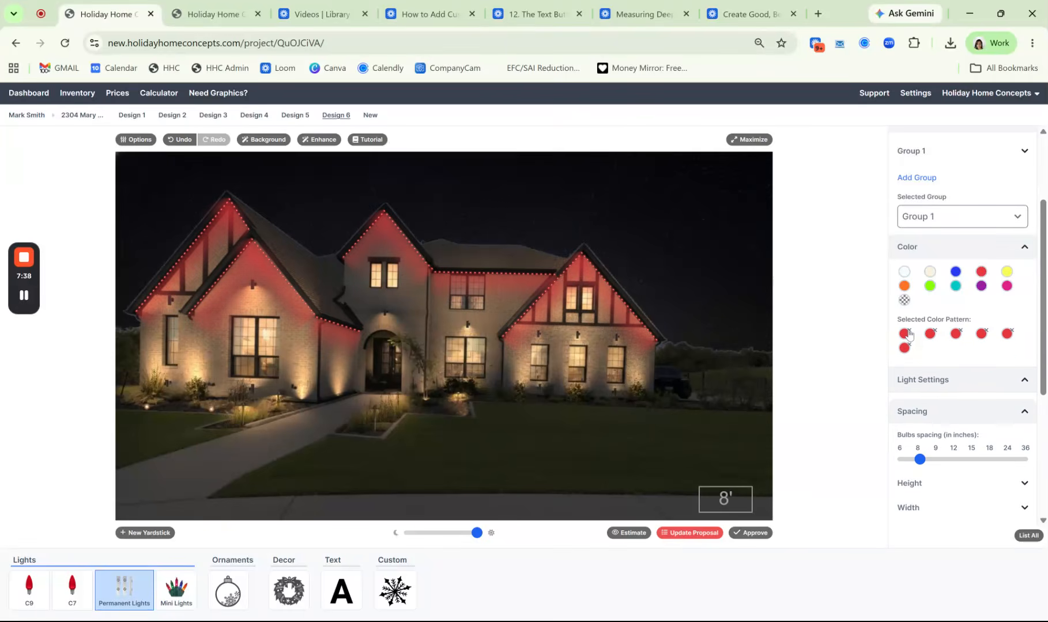
{"action": "left_click", "coordinate": [909, 333]}
{"action": "left_click", "coordinate": [909, 333]}
{"action": "left_click", "coordinate": [909, 332]}
{"action": "left_click", "coordinate": [909, 333]}
{"action": "left_click", "coordinate": [908, 333]}
{"action": "left_click", "coordinate": [909, 333]}
{"action": "triple_click", "coordinate": [909, 333]}
Build a color pattern of one warm white bulb followed by three transparent, unlit bulbs
{"action": "left_click", "coordinate": [929, 275]}
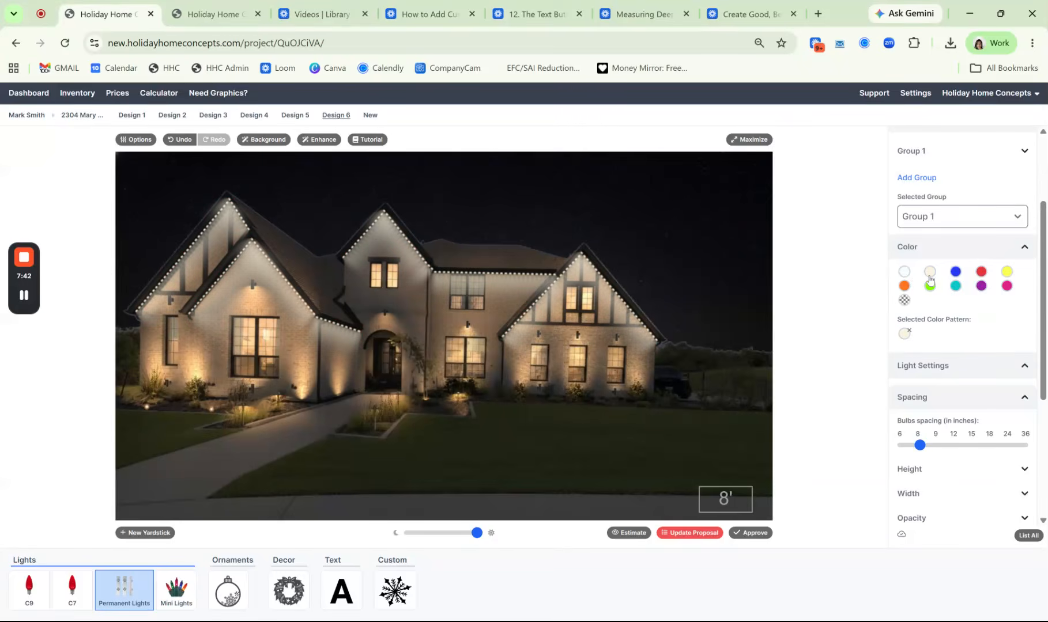
{"action": "left_click", "coordinate": [904, 300]}
{"action": "left_click", "coordinate": [905, 302]}
{"action": "left_click", "coordinate": [905, 302]}
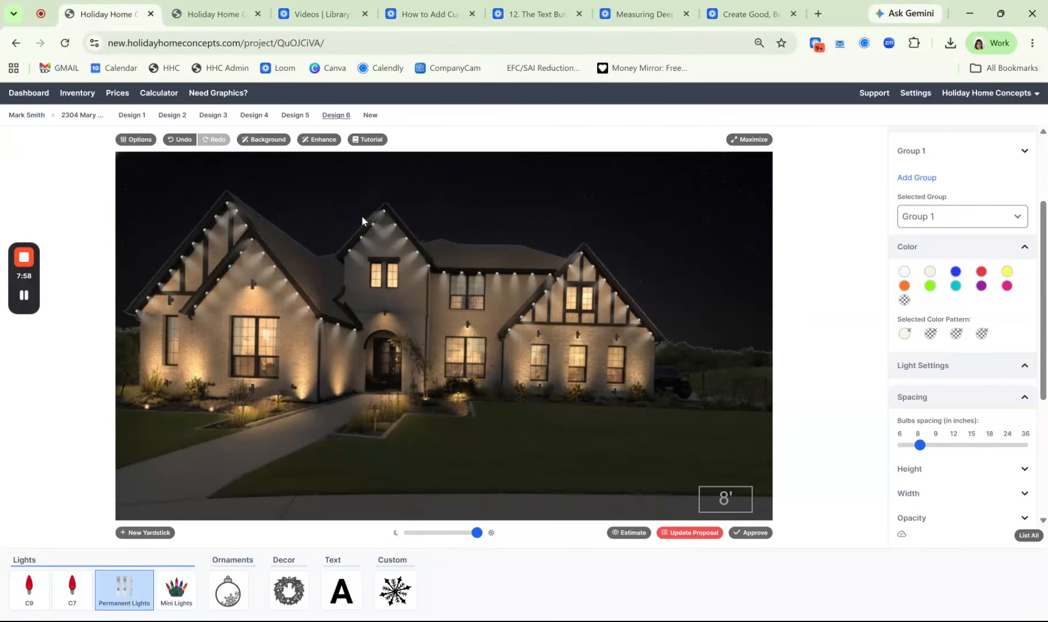
{"action": "left_click", "coordinate": [387, 214]}
{"action": "left_click", "coordinate": [381, 205]}
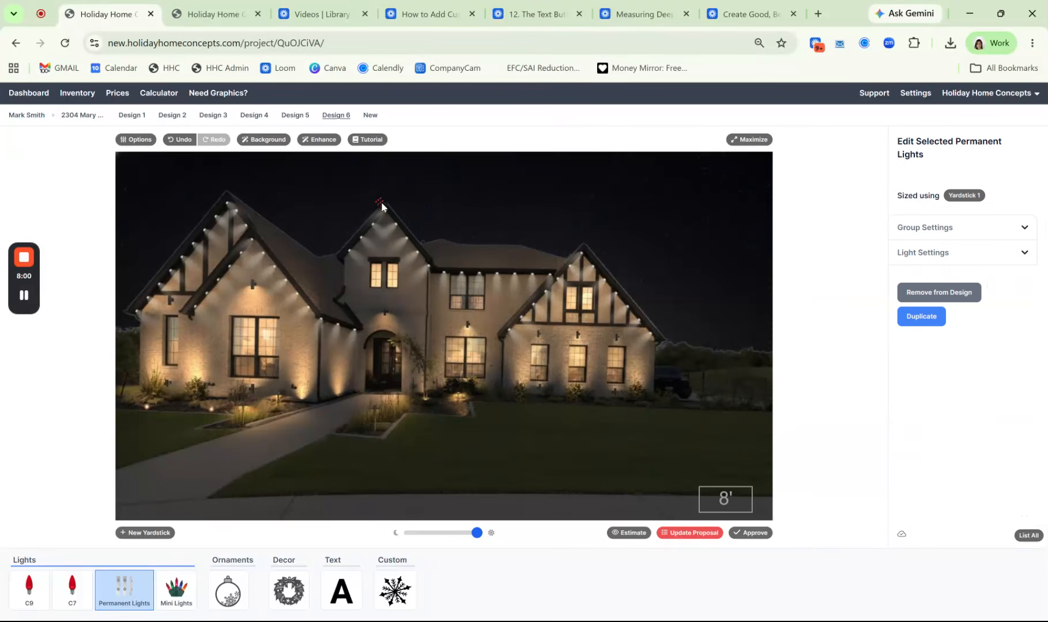
{"action": "left_click", "coordinate": [384, 213]}
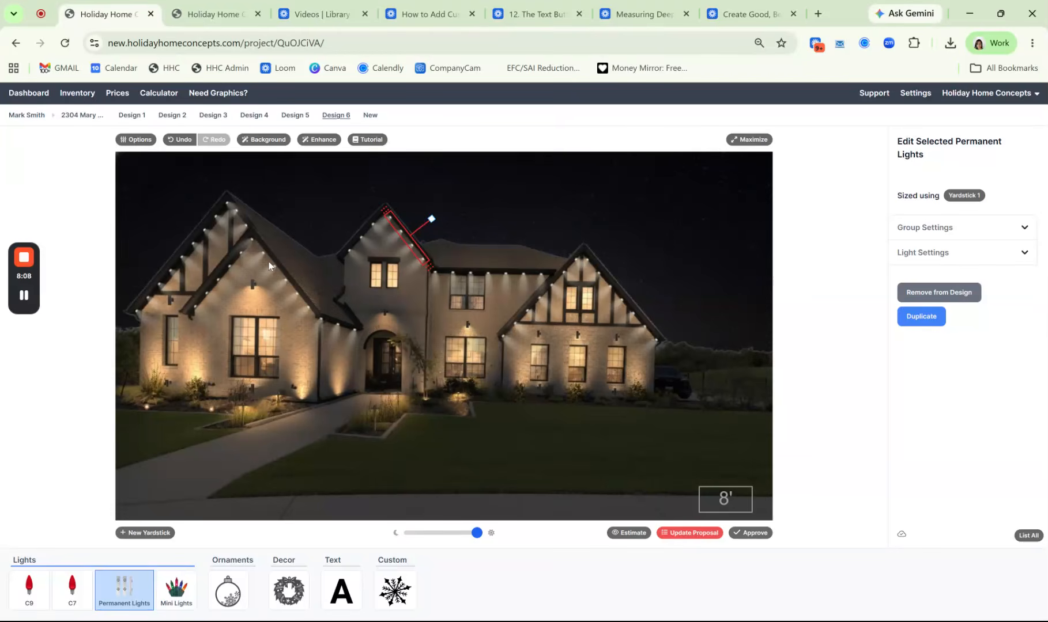
For the strand on the front-left gable's right slope, narrow the beam width to near minimum and raise the beam length to about 90 percent
{"action": "left_click", "coordinate": [297, 295]}
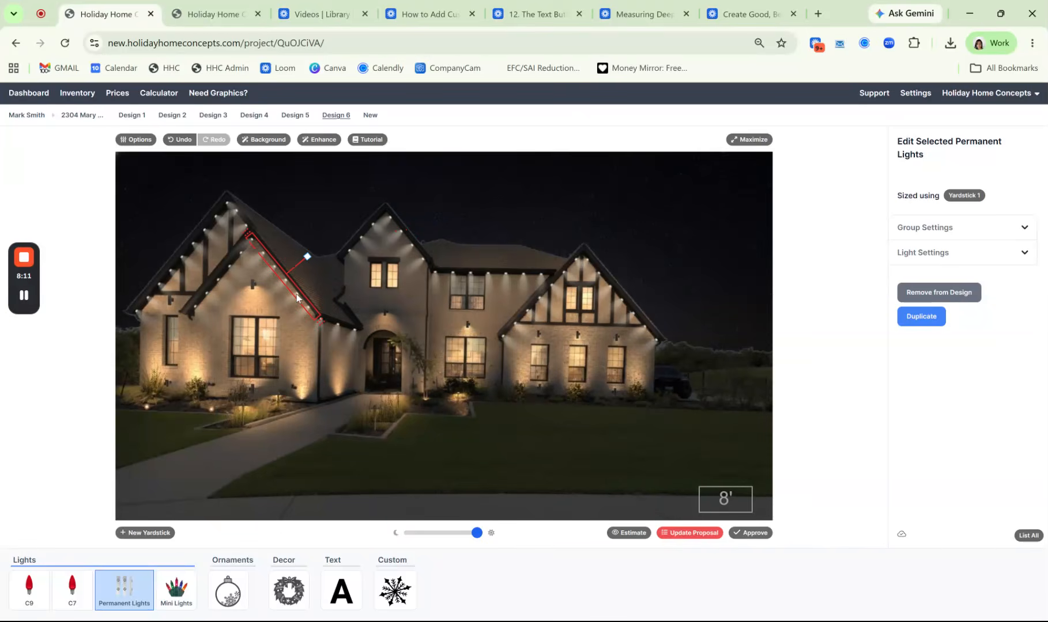
{"action": "left_click", "coordinate": [973, 252]}
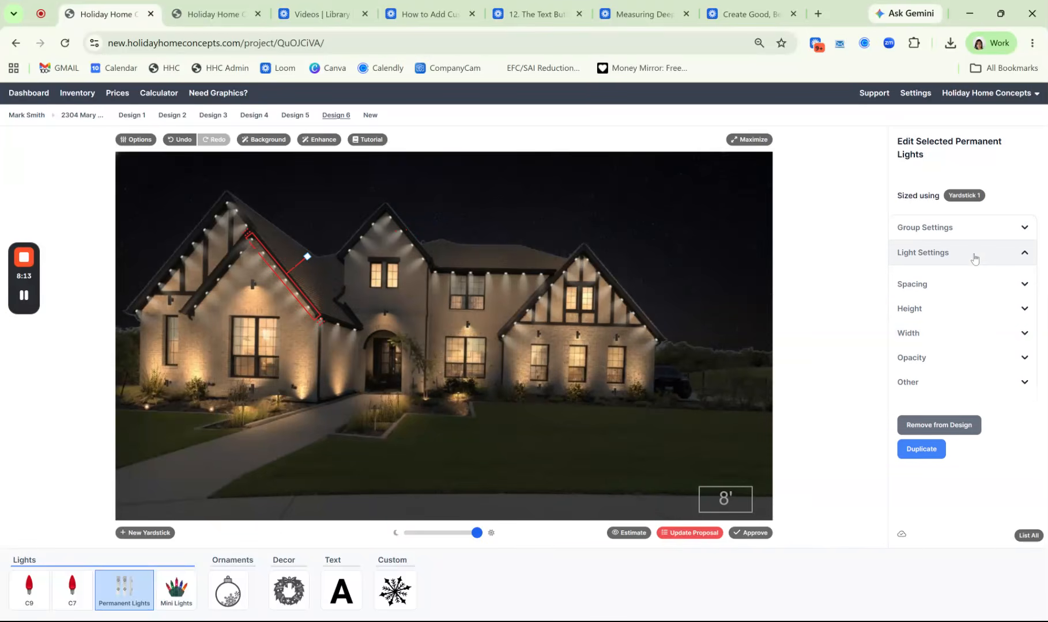
{"action": "left_click", "coordinate": [933, 341]}
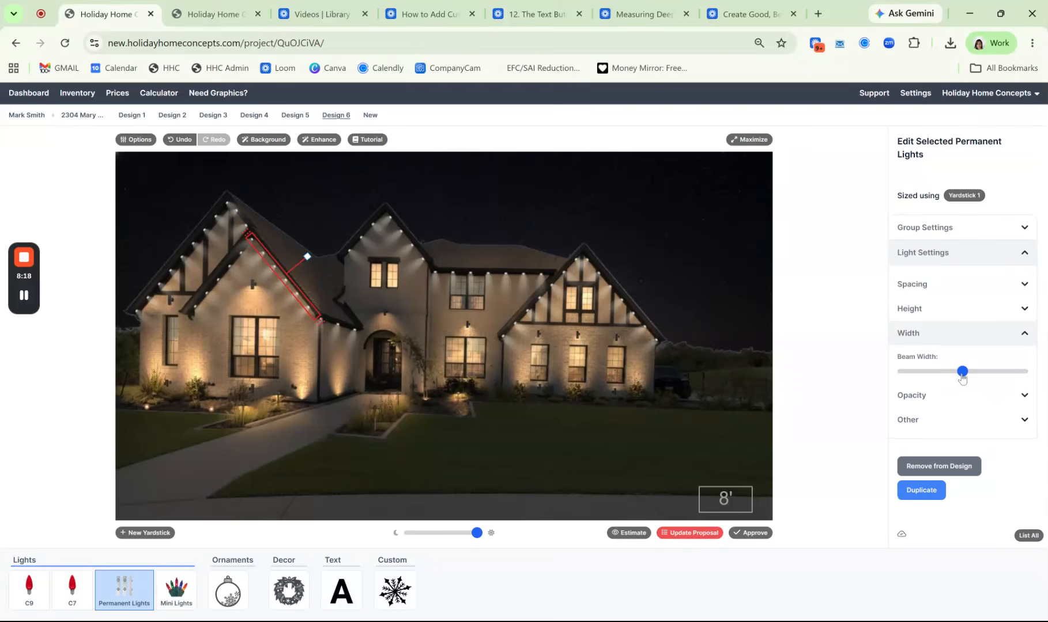
{"action": "left_click_drag", "start_coordinate": [961, 371], "coordinate": [900, 378]}
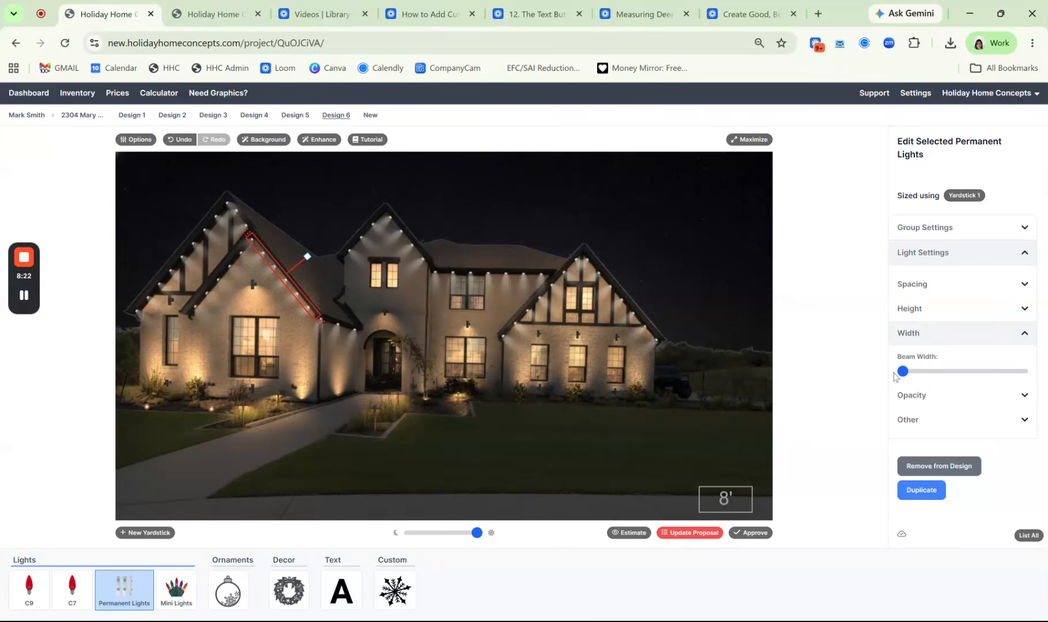
{"action": "left_click", "coordinate": [917, 309]}
{"action": "left_click_drag", "start_coordinate": [955, 347], "coordinate": [1014, 346]}
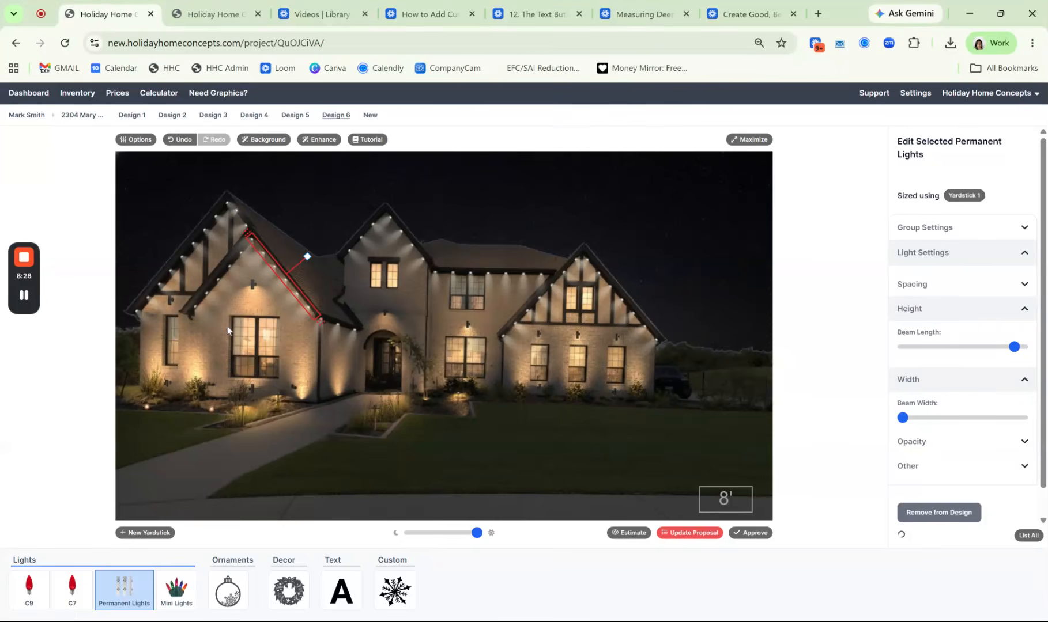
Realign the upper end of the strand on the front-left gable's right slope with the peak, then select the neighboring left-slope strands
{"action": "left_click", "coordinate": [140, 597]}
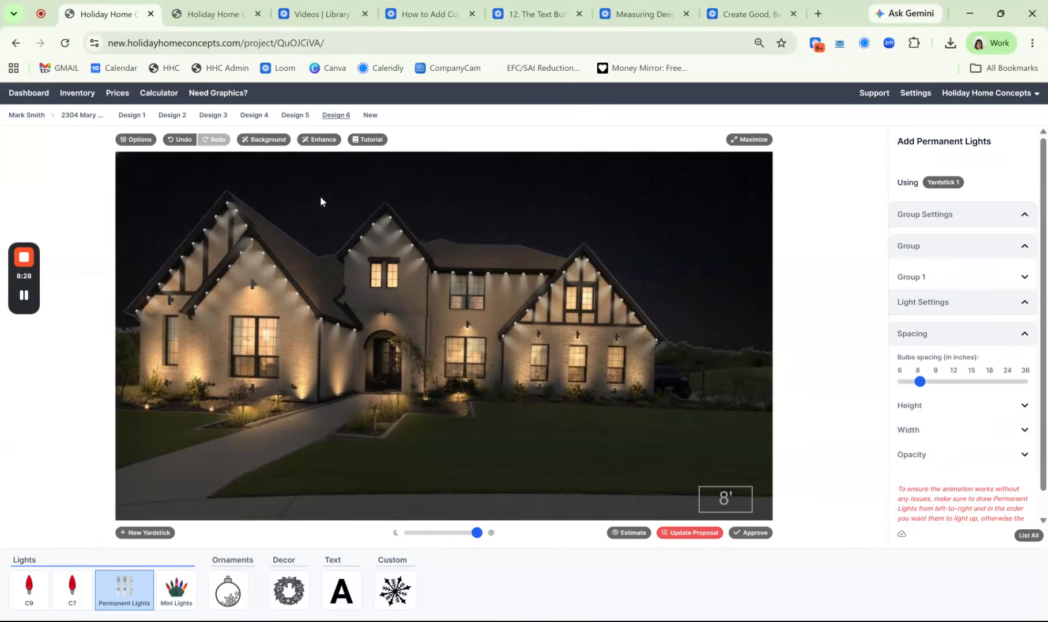
{"action": "left_click", "coordinate": [256, 244]}
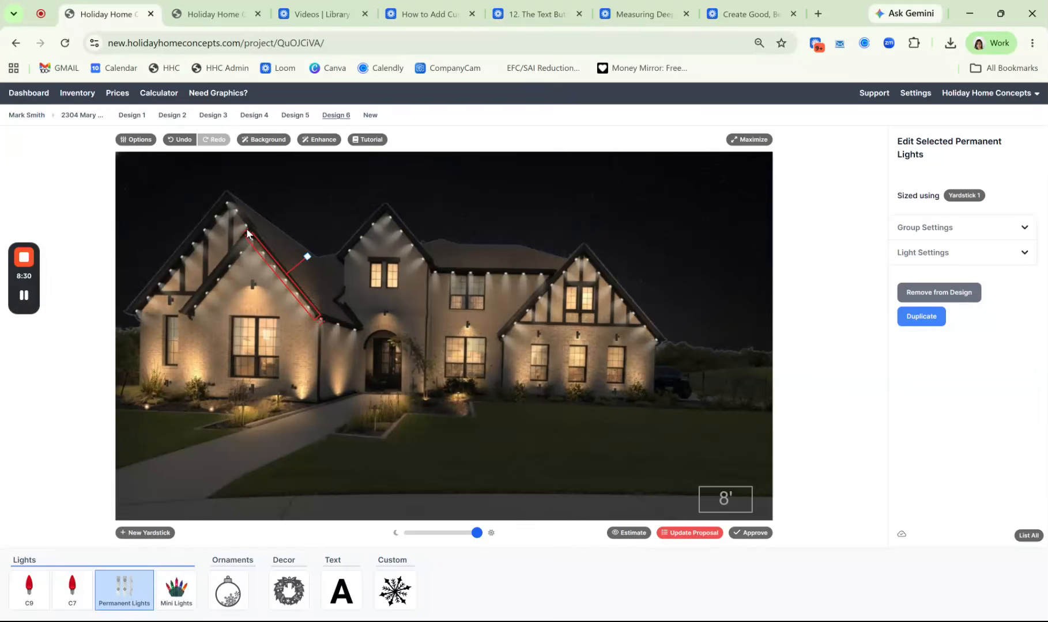
{"action": "left_click", "coordinate": [254, 239]}
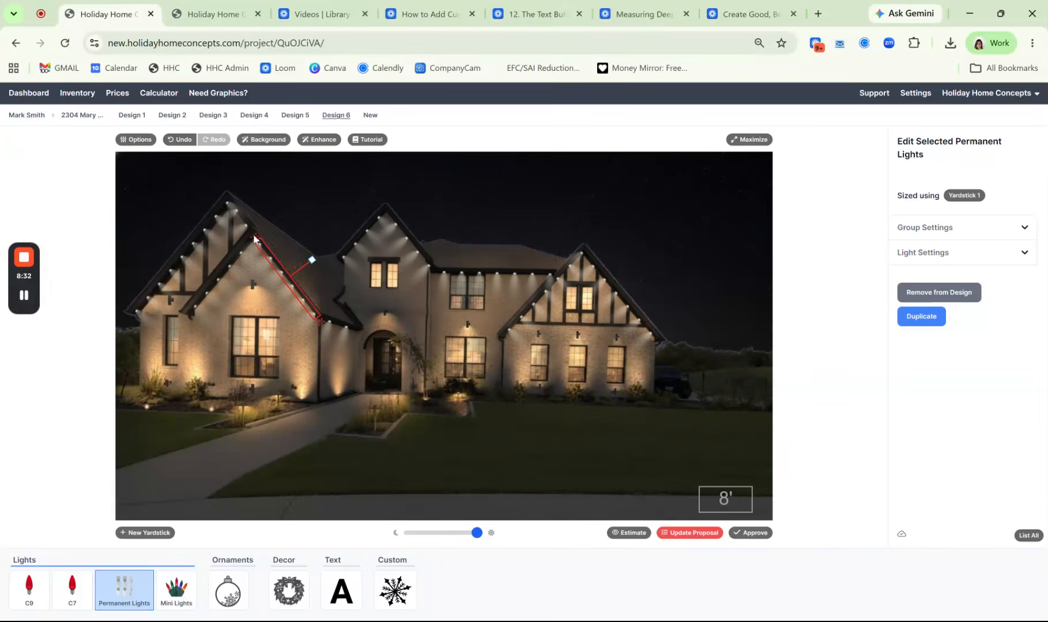
{"action": "left_click", "coordinate": [221, 280]}
{"action": "left_click", "coordinate": [217, 221]}
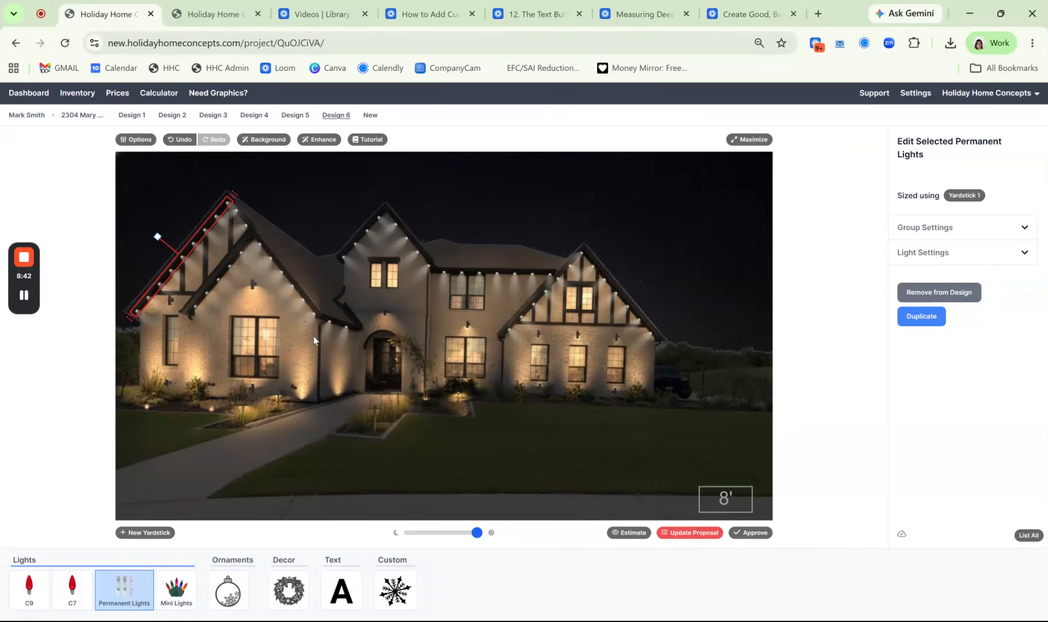
For the strand on the center gable's right slope, reduce the beam width to minimum and slightly raise the beam length
{"action": "left_click", "coordinate": [398, 230]}
{"action": "left_click", "coordinate": [904, 252]}
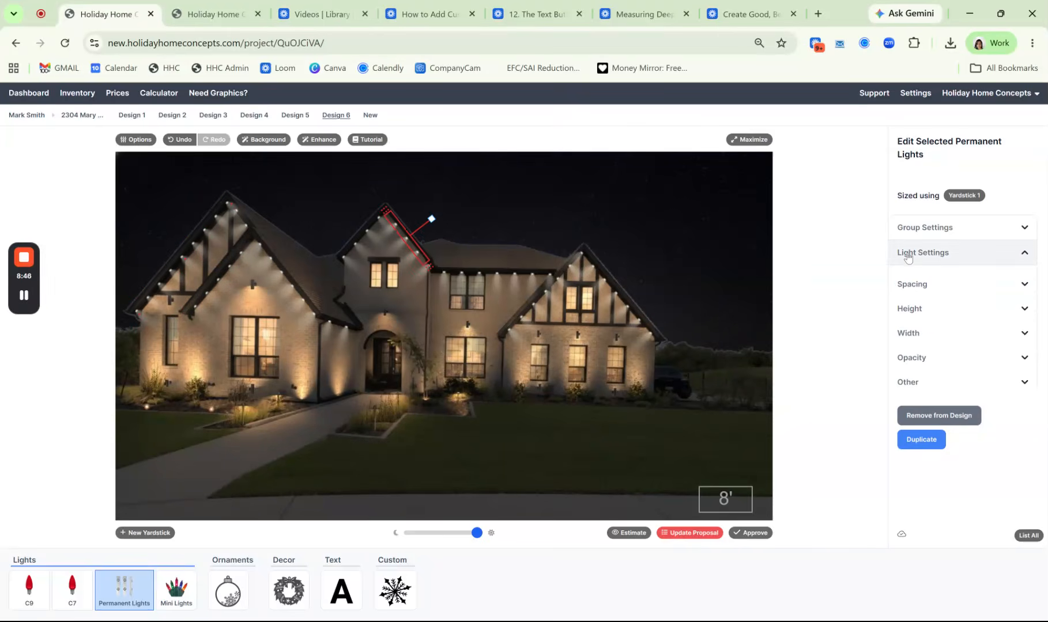
{"action": "left_click", "coordinate": [950, 332]}
{"action": "left_click_drag", "start_coordinate": [960, 372], "coordinate": [881, 368]}
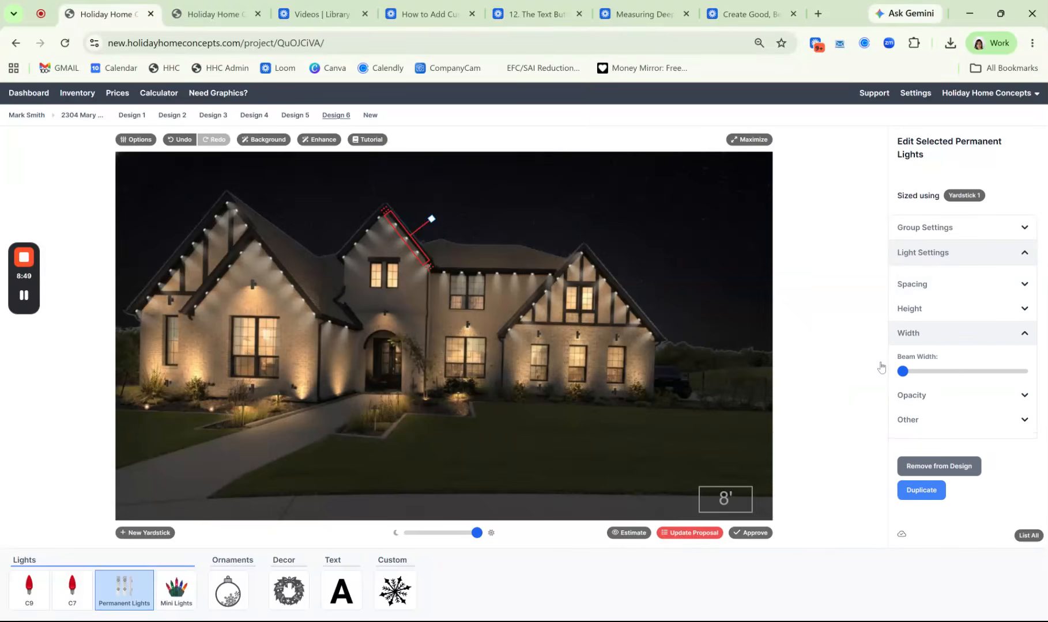
{"action": "left_click", "coordinate": [914, 308]}
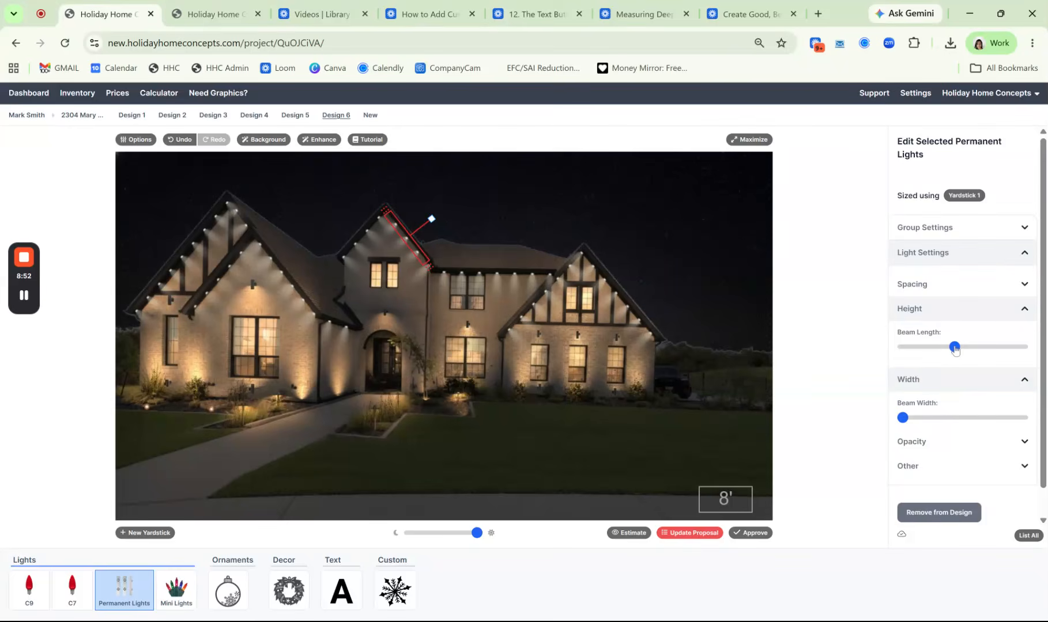
{"action": "mouse_move", "coordinate": [956, 353]}
{"action": "left_mouse_down"}
{"action": "mouse_move", "coordinate": [981, 353]}
{"action": "mouse_move", "coordinate": [972, 353]}
{"action": "left_mouse_up"}
For the strand on the center gable's left slope, reduce the beam width to minimum and raise the beam length
{"action": "left_click", "coordinate": [367, 232]}
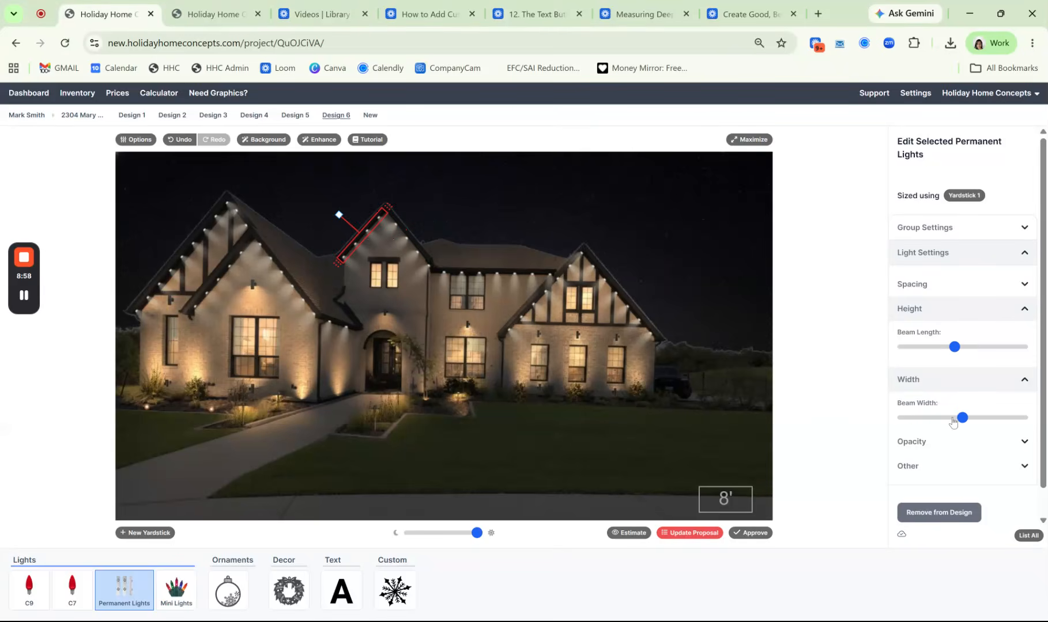
{"action": "left_click_drag", "start_coordinate": [961, 421], "coordinate": [796, 413]}
{"action": "left_click_drag", "start_coordinate": [957, 352], "coordinate": [987, 356]}
Open Design 4, preview its light animation and generate the animation
{"action": "left_click", "coordinate": [298, 117]}
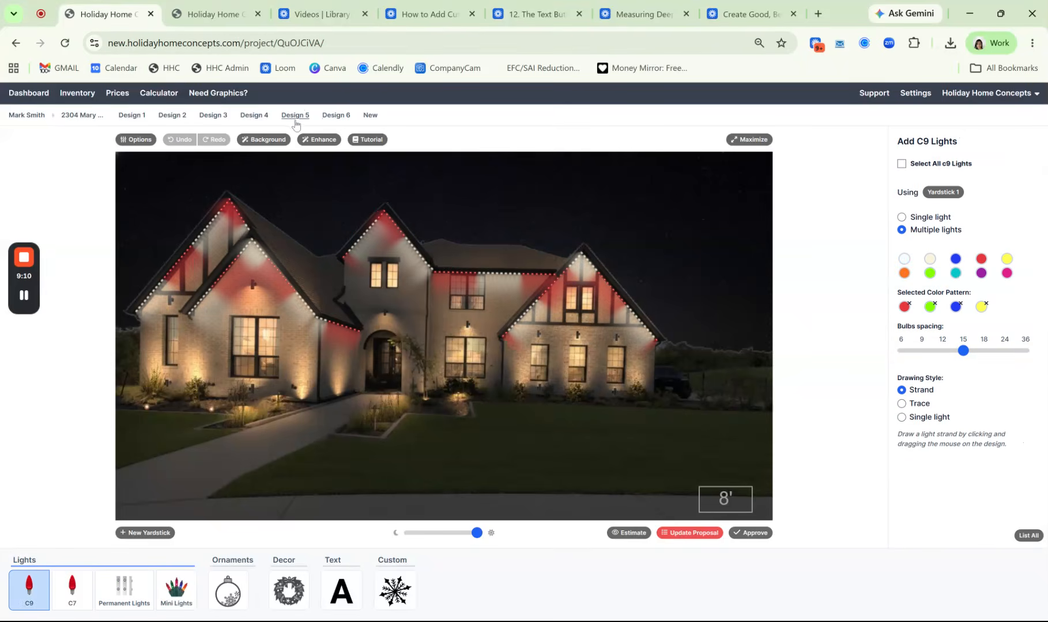
{"action": "left_click", "coordinate": [253, 115]}
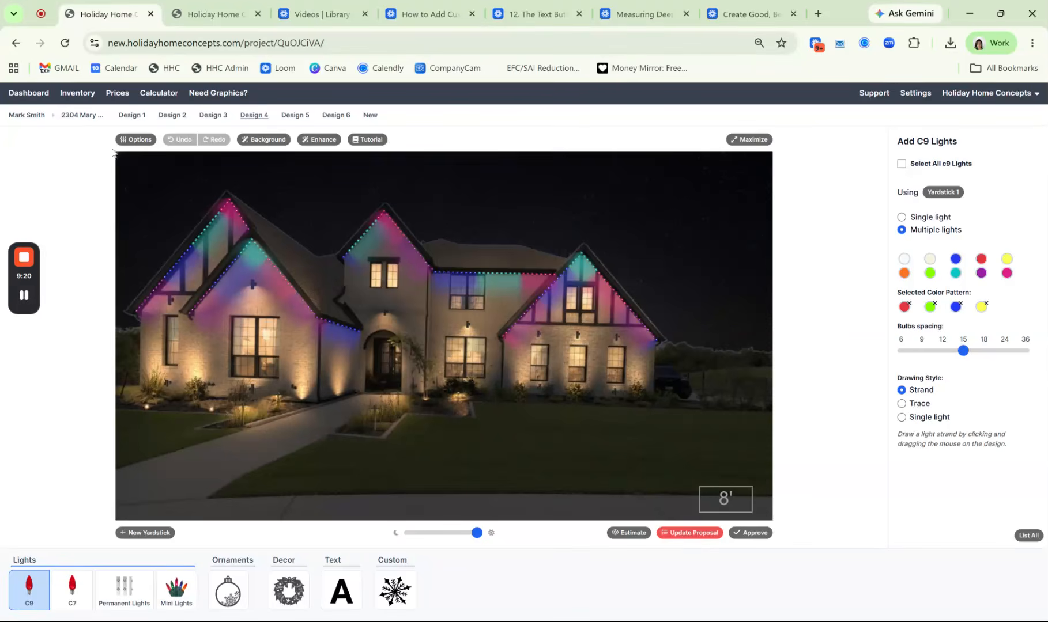
{"action": "left_click", "coordinate": [136, 140]}
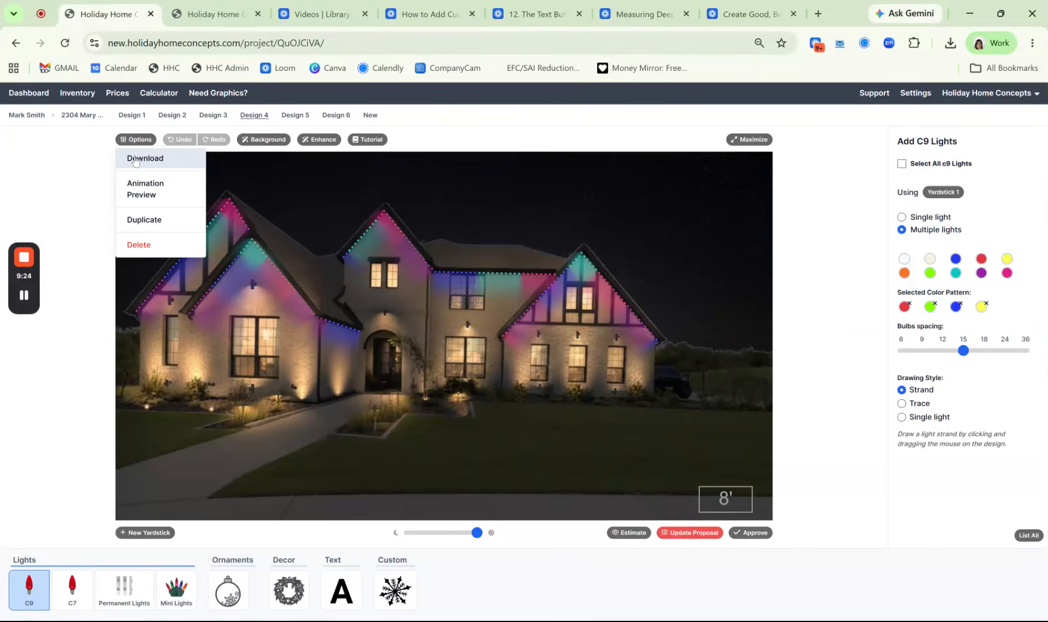
{"action": "left_click", "coordinate": [133, 199]}
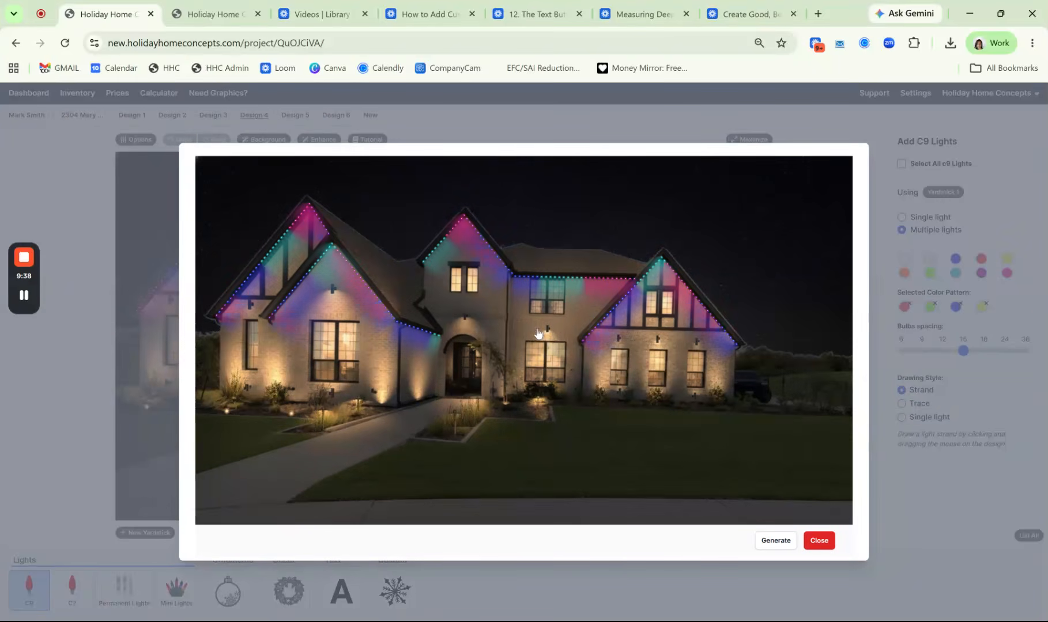
{"action": "left_click", "coordinate": [777, 549]}
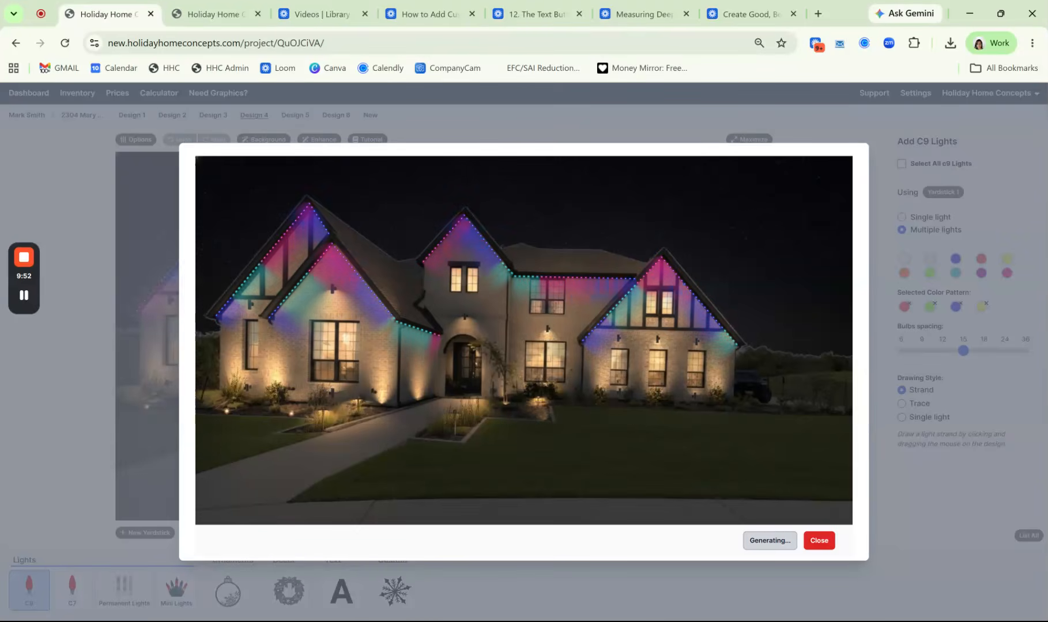
{"action": "left_click", "coordinate": [818, 544]}
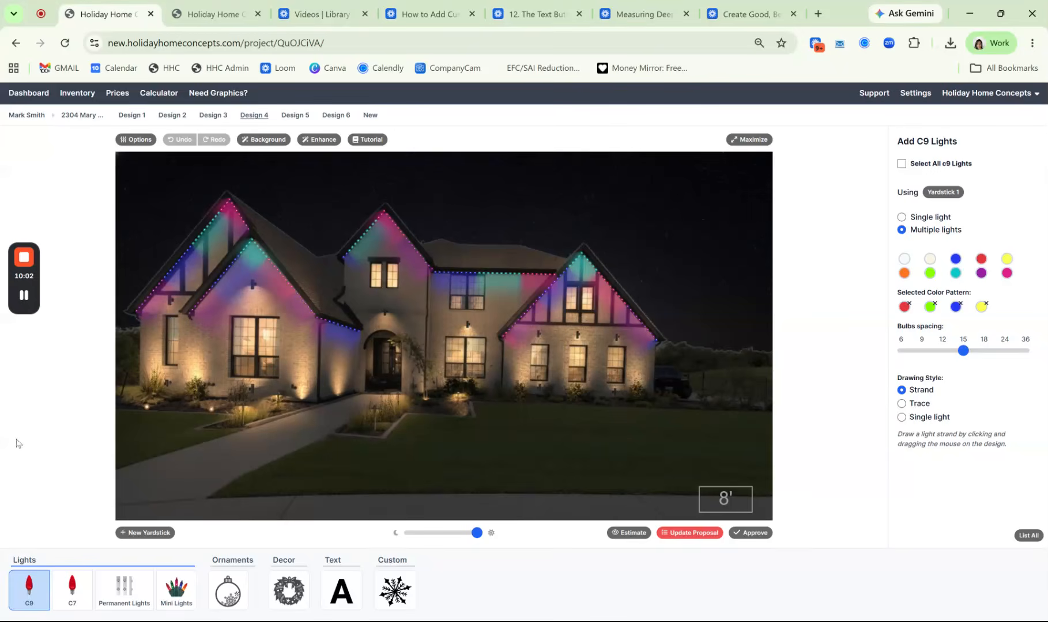
Add a second permanent lights group, switch to Group 2, and clear its default red, green, blue and yellow color pattern
{"action": "left_click", "coordinate": [134, 608]}
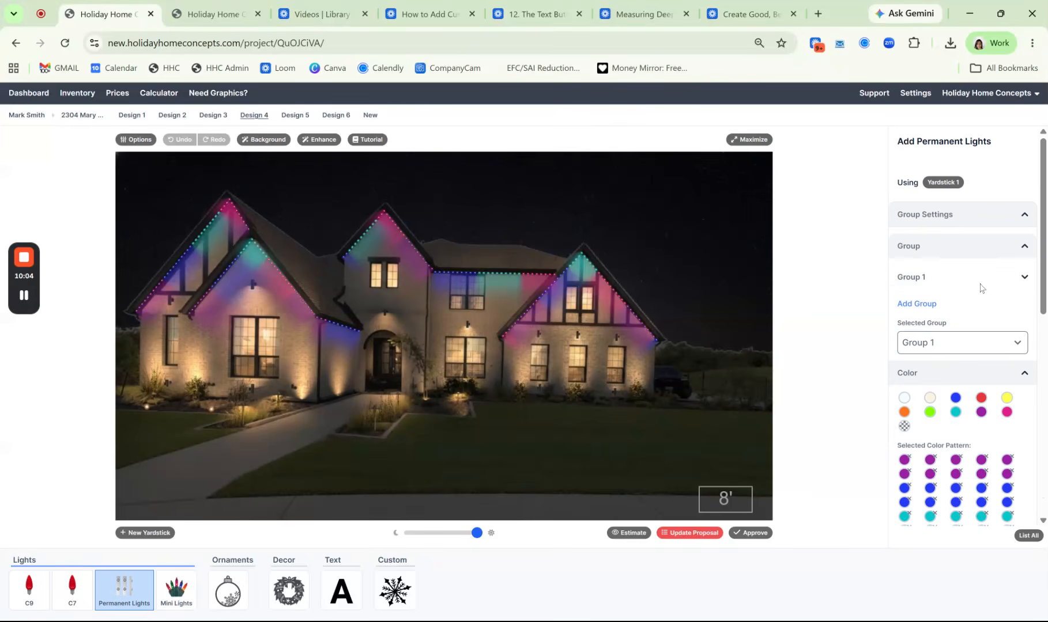
{"action": "left_click", "coordinate": [934, 305]}
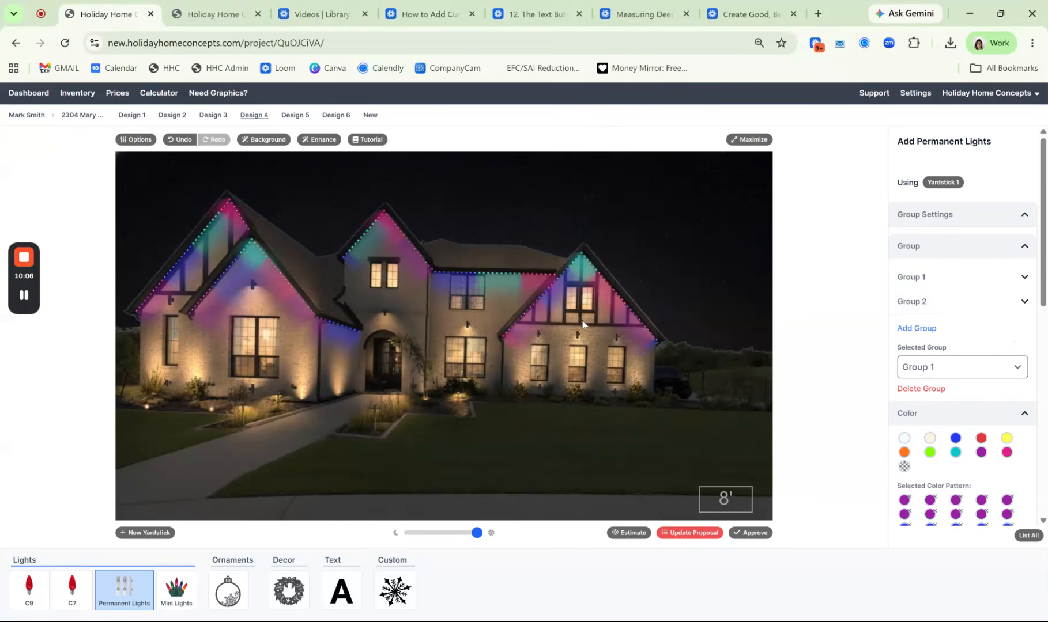
{"action": "left_click", "coordinate": [949, 387]}
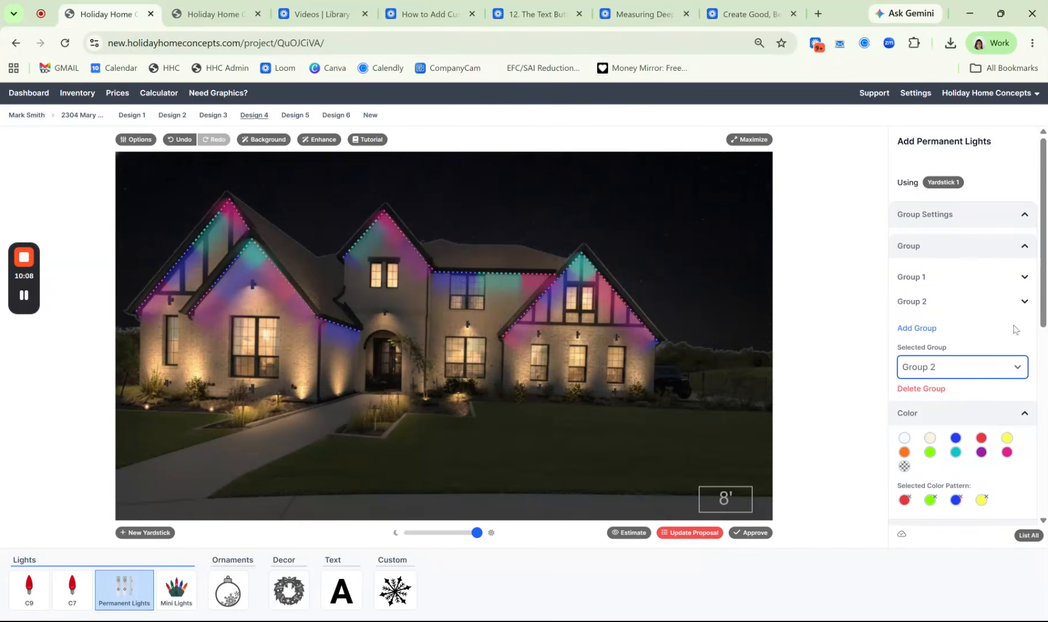
{"action": "left_click_drag", "start_coordinate": [1043, 291], "coordinate": [1043, 368]}
{"action": "scroll", "coordinate": [938, 317], "scroll_direction": "down", "scroll_amount": 1}
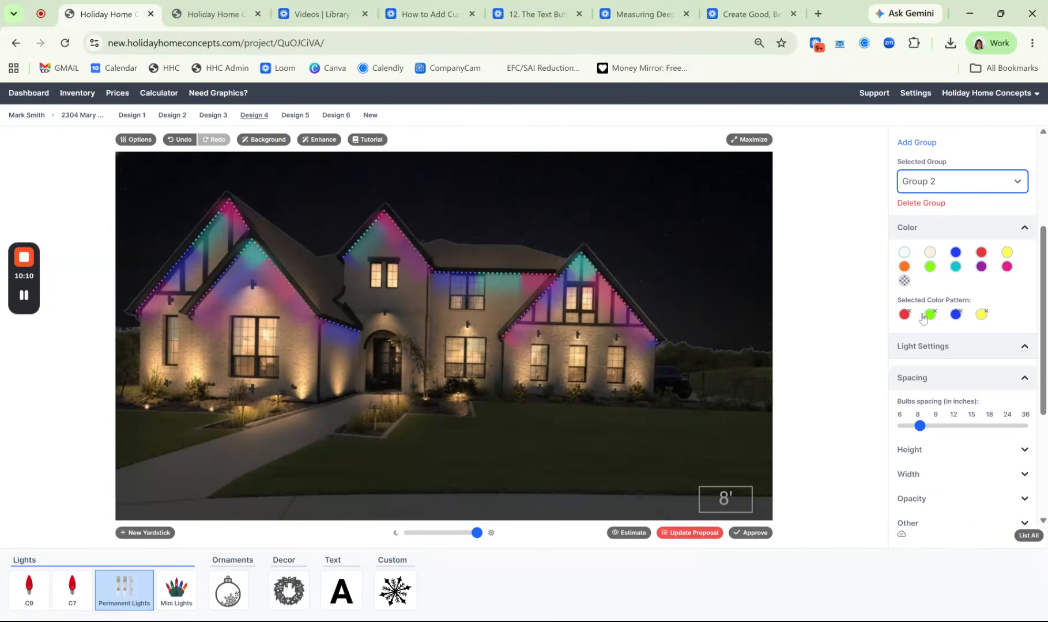
{"action": "left_click", "coordinate": [906, 314]}
{"action": "left_click", "coordinate": [906, 315]}
{"action": "left_click", "coordinate": [906, 315]}
{"action": "left_click", "coordinate": [906, 315]}
Start Group 2's color pattern with nine pink bulbs followed by ten purple bulbs
{"action": "left_click", "coordinate": [1007, 267]}
{"action": "left_click", "coordinate": [1007, 268]}
{"action": "left_click", "coordinate": [1007, 269]}
{"action": "left_click", "coordinate": [1007, 270]}
{"action": "left_click", "coordinate": [1007, 271]}
{"action": "left_click", "coordinate": [1007, 273]}
{"action": "left_click", "coordinate": [1007, 275]}
{"action": "left_click", "coordinate": [1007, 276]}
{"action": "left_click", "coordinate": [1007, 276]}
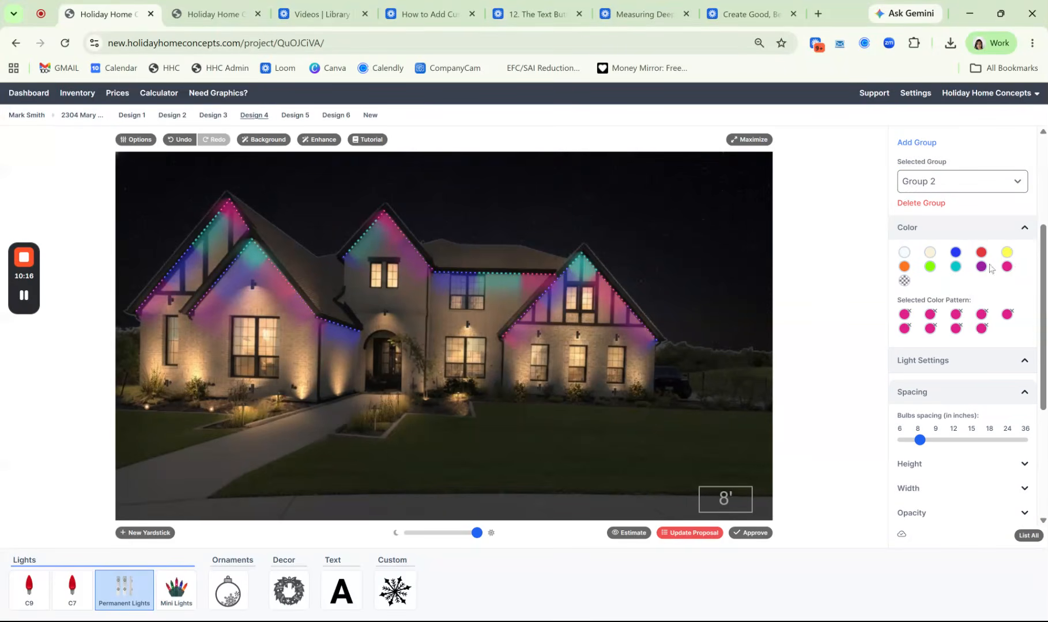
{"action": "left_click", "coordinate": [980, 272]}
{"action": "left_click", "coordinate": [980, 273]}
{"action": "left_click", "coordinate": [980, 273]}
{"action": "left_click", "coordinate": [980, 273]}
{"action": "double_click", "coordinate": [980, 273]}
{"action": "left_click", "coordinate": [981, 273]}
{"action": "left_click", "coordinate": [981, 274]}
{"action": "left_click", "coordinate": [981, 274]}
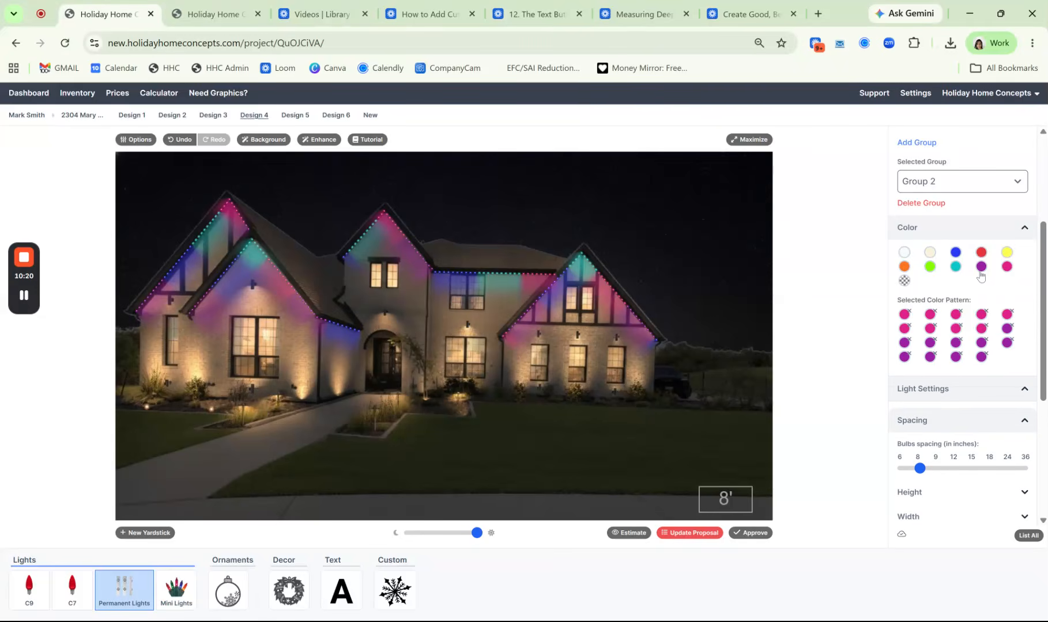
Extend Group 2's color pattern with eleven blue bulbs followed by ten teal bulbs
{"action": "left_click", "coordinate": [955, 256]}
{"action": "left_click", "coordinate": [955, 257]}
{"action": "left_click", "coordinate": [955, 256]}
{"action": "left_click", "coordinate": [955, 256]}
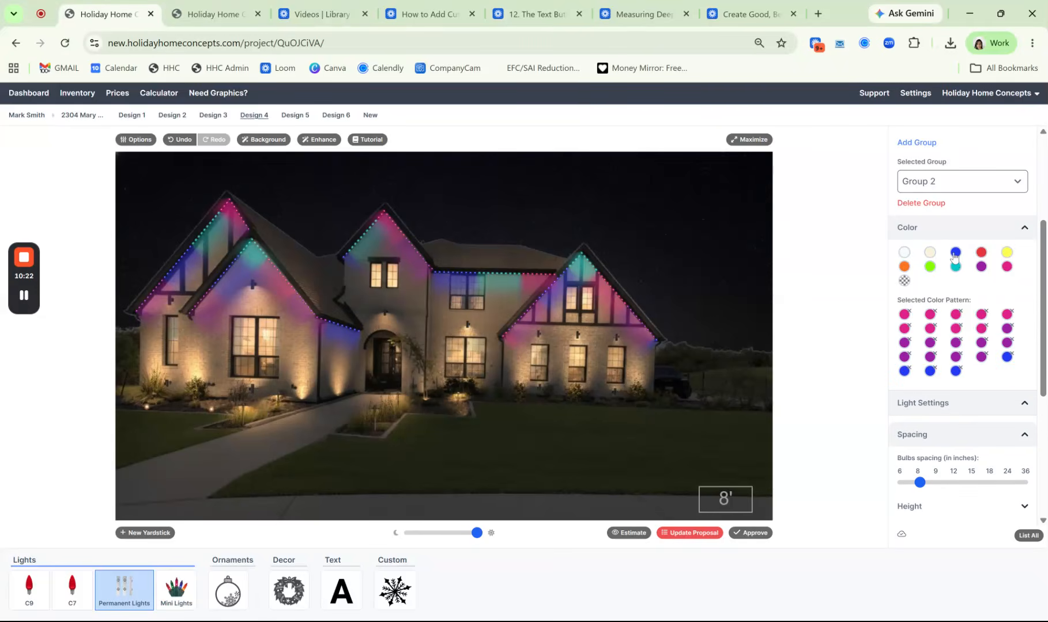
{"action": "left_click", "coordinate": [955, 257]}
{"action": "left_click", "coordinate": [955, 257]}
{"action": "left_click", "coordinate": [955, 257]}
{"action": "left_click", "coordinate": [954, 257]}
{"action": "left_click", "coordinate": [955, 257]}
{"action": "left_click", "coordinate": [955, 257]}
{"action": "left_click", "coordinate": [956, 266]}
{"action": "left_click", "coordinate": [955, 267]}
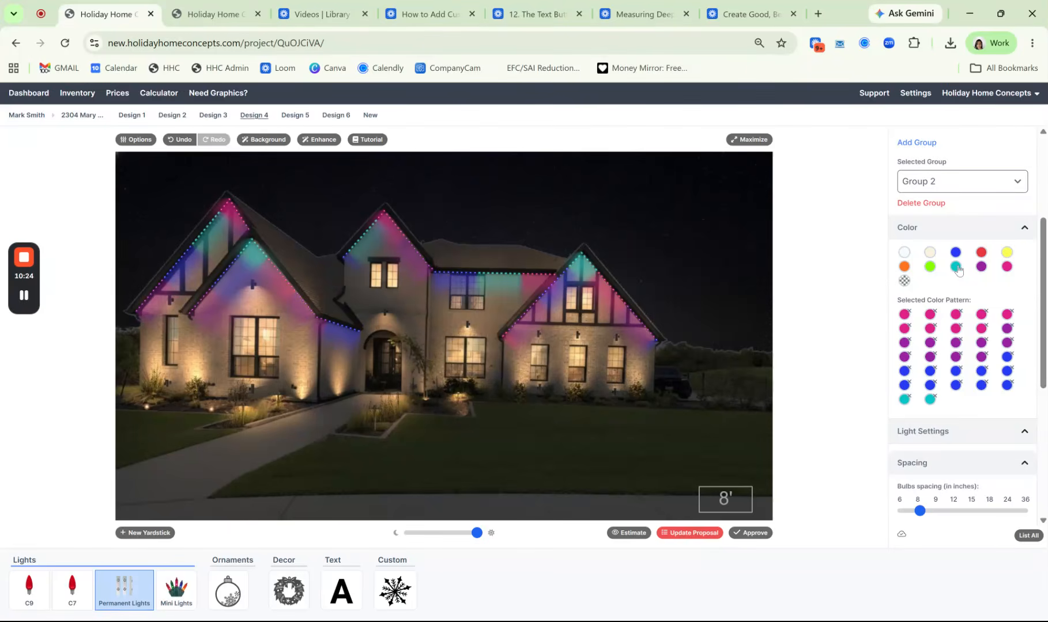
{"action": "double_click", "coordinate": [955, 266]}
{"action": "left_click", "coordinate": [956, 267]}
{"action": "left_click", "coordinate": [956, 267]}
{"action": "left_click", "coordinate": [955, 267]}
{"action": "double_click", "coordinate": [956, 267]}
{"action": "left_click", "coordinate": [955, 267]}
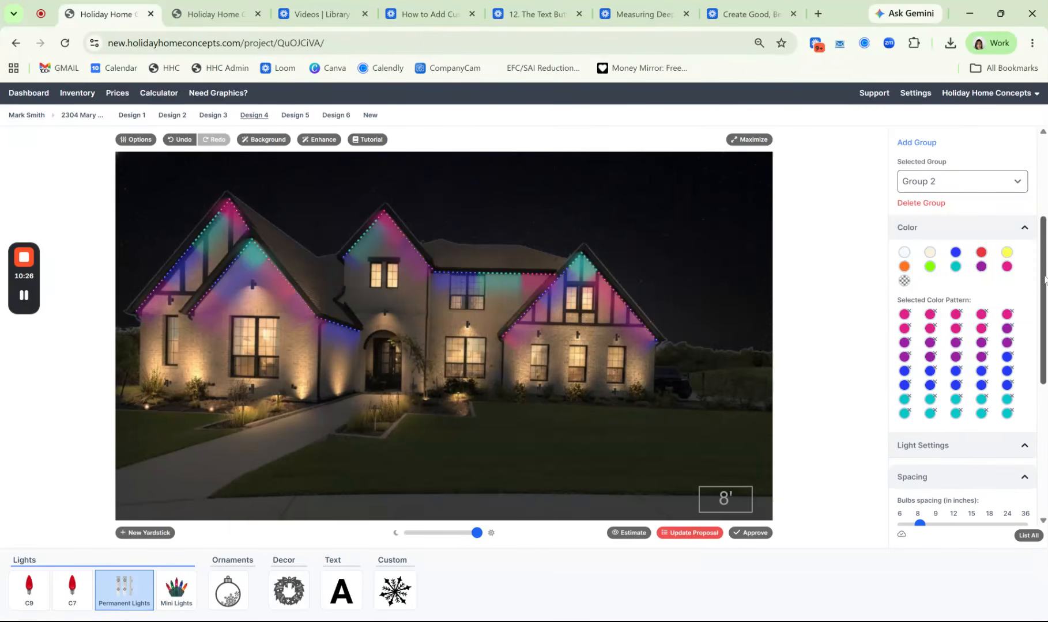
Create a new 3-foot yardstick and place it on the lawn just above the 8-foot yardstick
{"action": "scroll", "coordinate": [1033, 422], "scroll_direction": "down", "scroll_amount": 5}
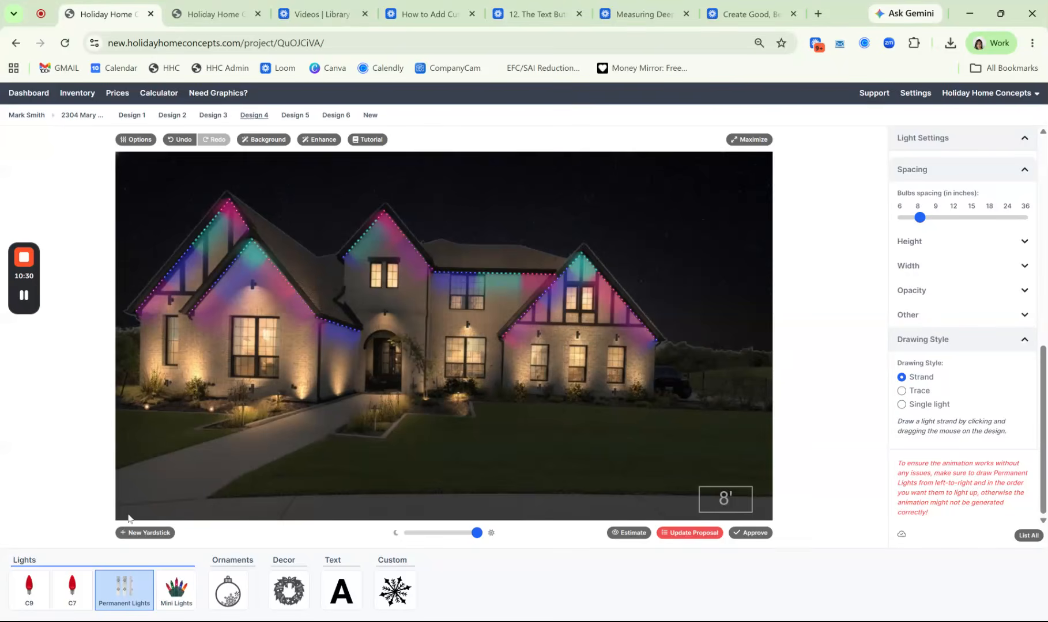
{"action": "left_click", "coordinate": [151, 533]}
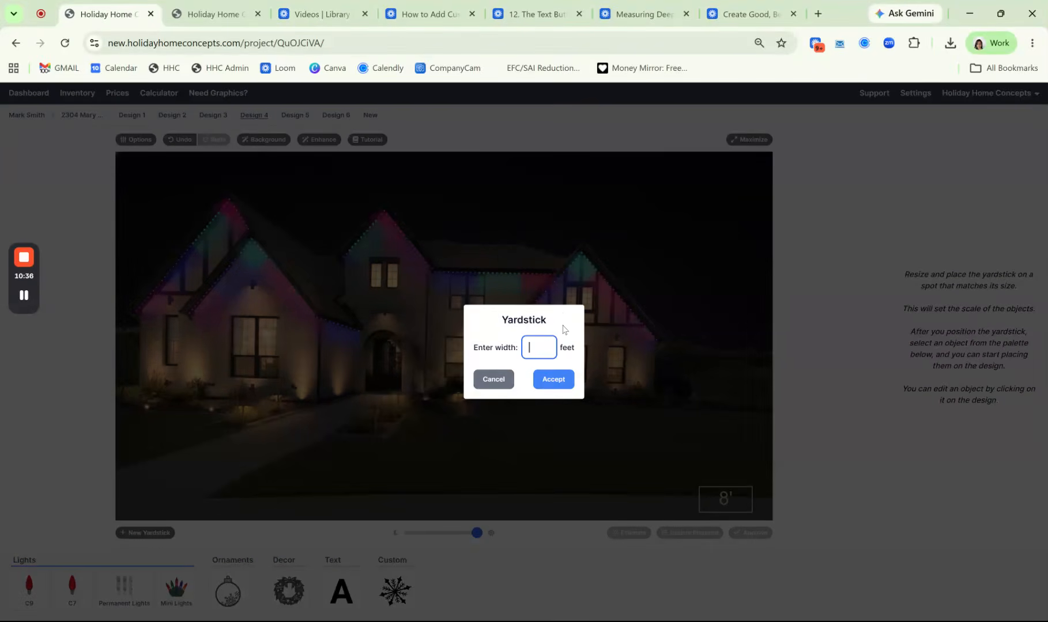
{"action": "type", "text": "3"}
{"action": "left_click", "coordinate": [554, 384]}
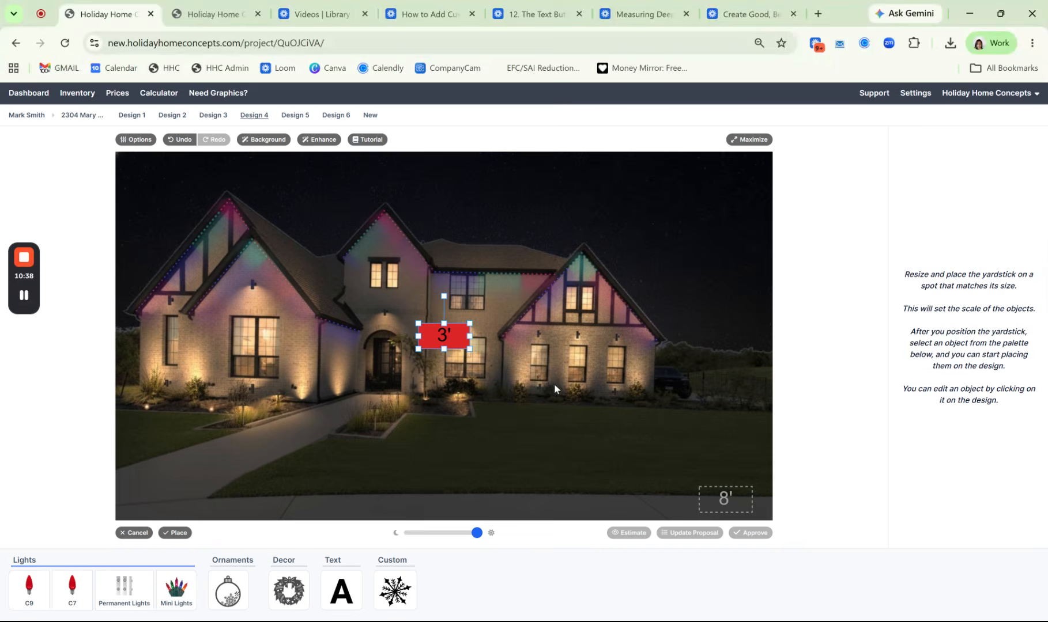
{"action": "left_click_drag", "start_coordinate": [463, 348], "coordinate": [515, 395]}
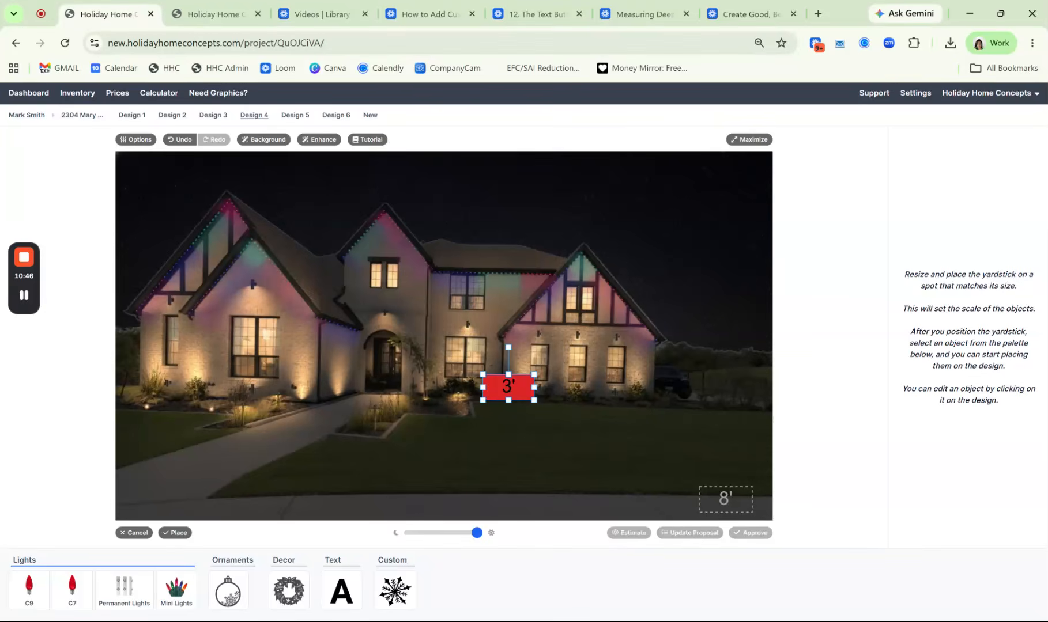
{"action": "mouse_move", "coordinate": [509, 388]}
{"action": "left_mouse_down"}
{"action": "mouse_move", "coordinate": [573, 433]}
{"action": "mouse_move", "coordinate": [744, 456]}
{"action": "left_mouse_up"}
{"action": "left_click", "coordinate": [175, 532]}
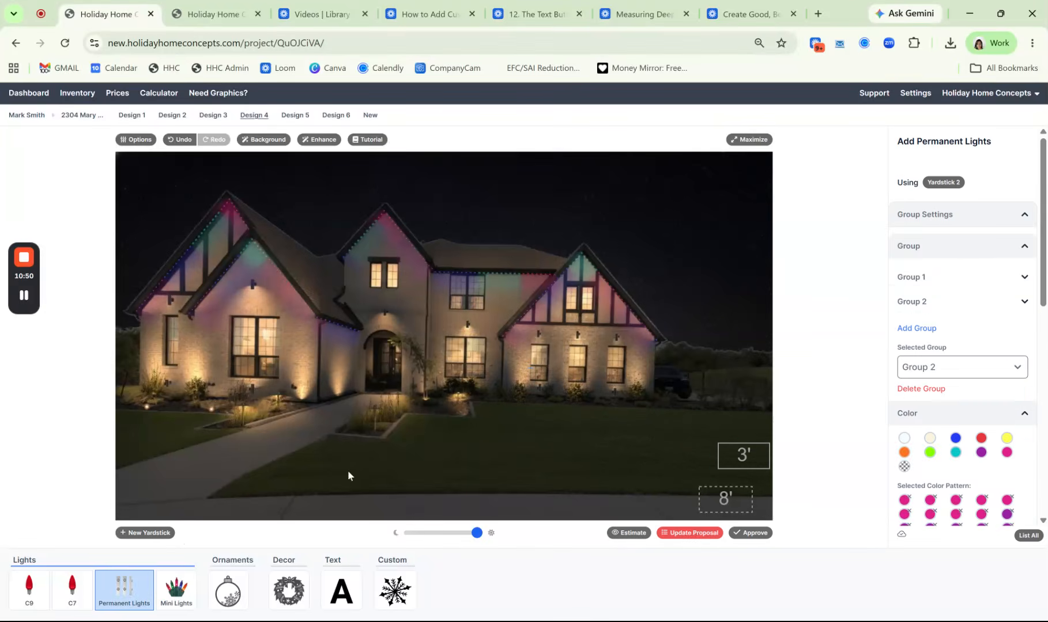
Place a single permanent light at the base of the house's right wing and rotate it to shine up the wall
{"action": "left_click_drag", "start_coordinate": [1043, 277], "coordinate": [1043, 452]}
{"action": "left_click", "coordinate": [902, 480]}
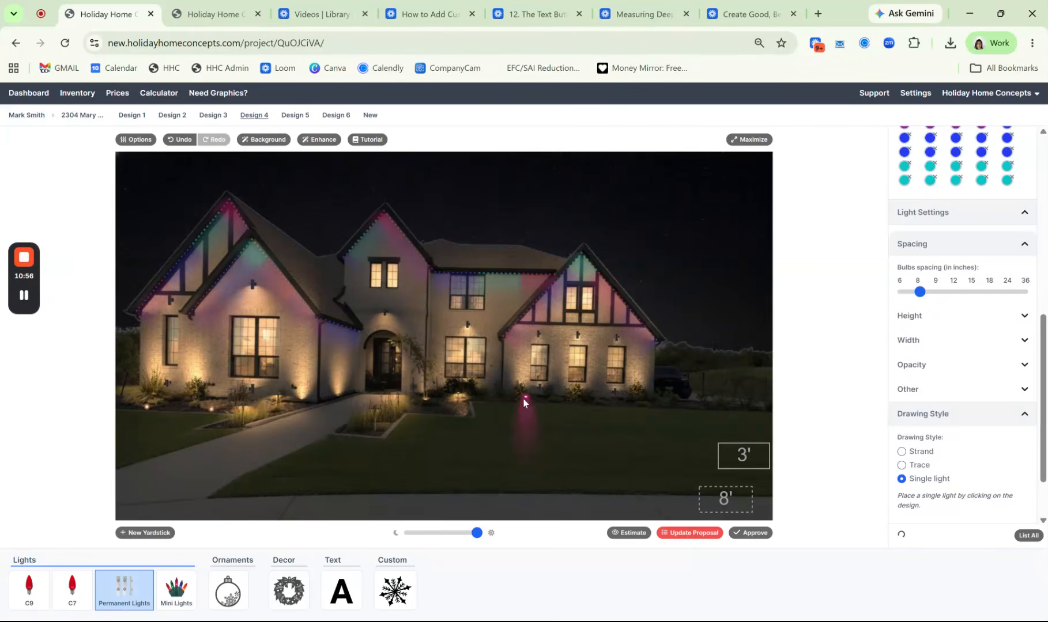
{"action": "left_click", "coordinate": [525, 399]}
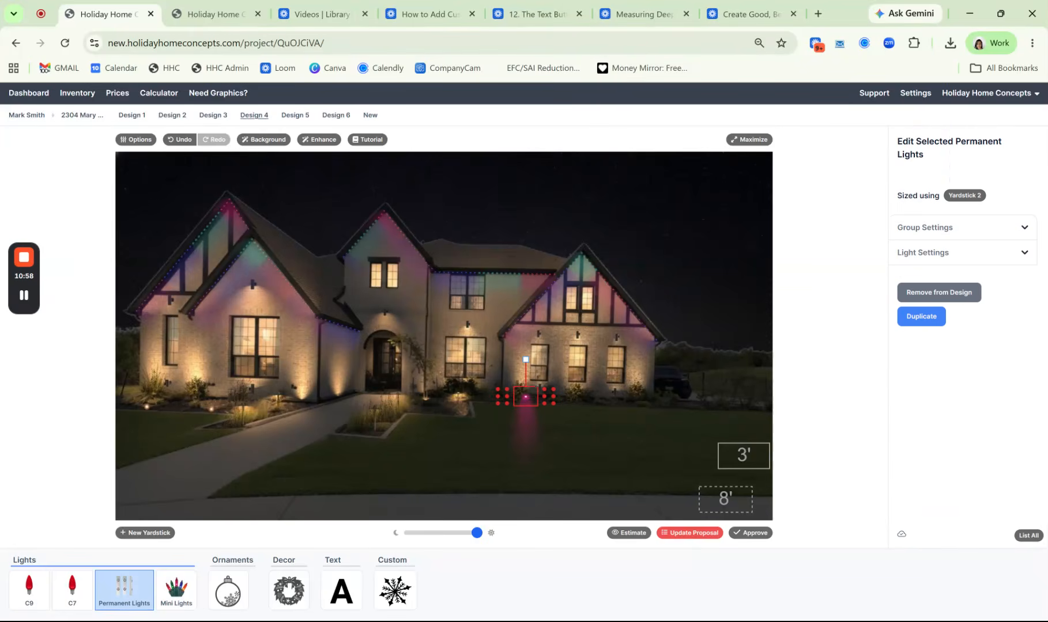
{"action": "left_click_drag", "start_coordinate": [526, 359], "coordinate": [515, 404]}
{"action": "mouse_move", "coordinate": [524, 395]}
{"action": "left_mouse_down"}
{"action": "mouse_move", "coordinate": [541, 388]}
{"action": "mouse_move", "coordinate": [527, 390]}
{"action": "left_mouse_up"}
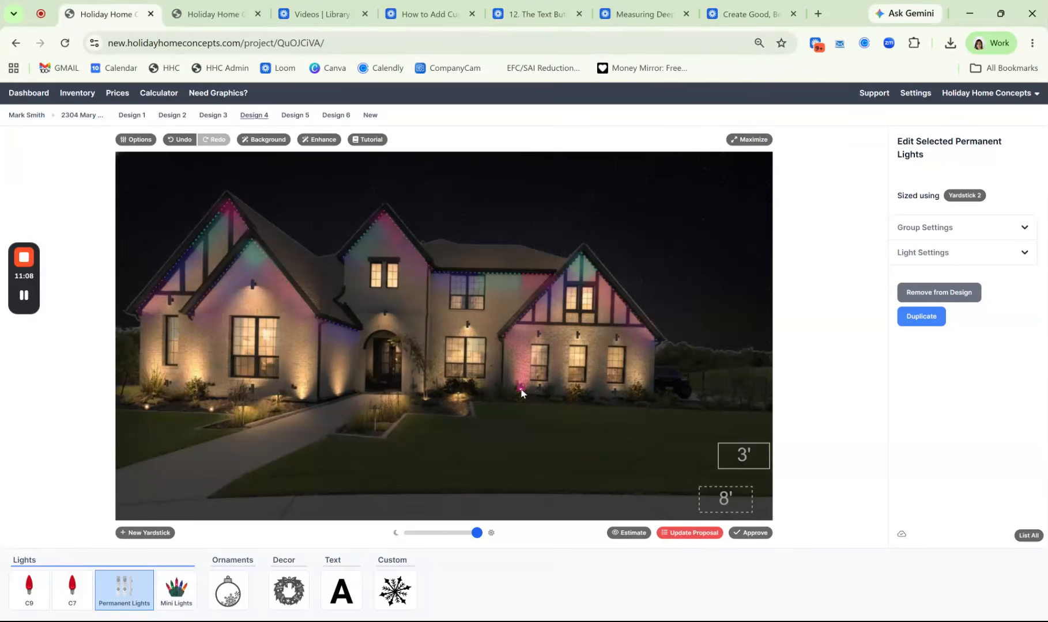
Move the single light to the base of the wall just left of the front entrance and raise its opacity to nearly full
{"action": "left_click_drag", "start_coordinate": [417, 394], "coordinate": [337, 395]}
{"action": "left_click", "coordinate": [340, 397]}
{"action": "left_click", "coordinate": [929, 254]}
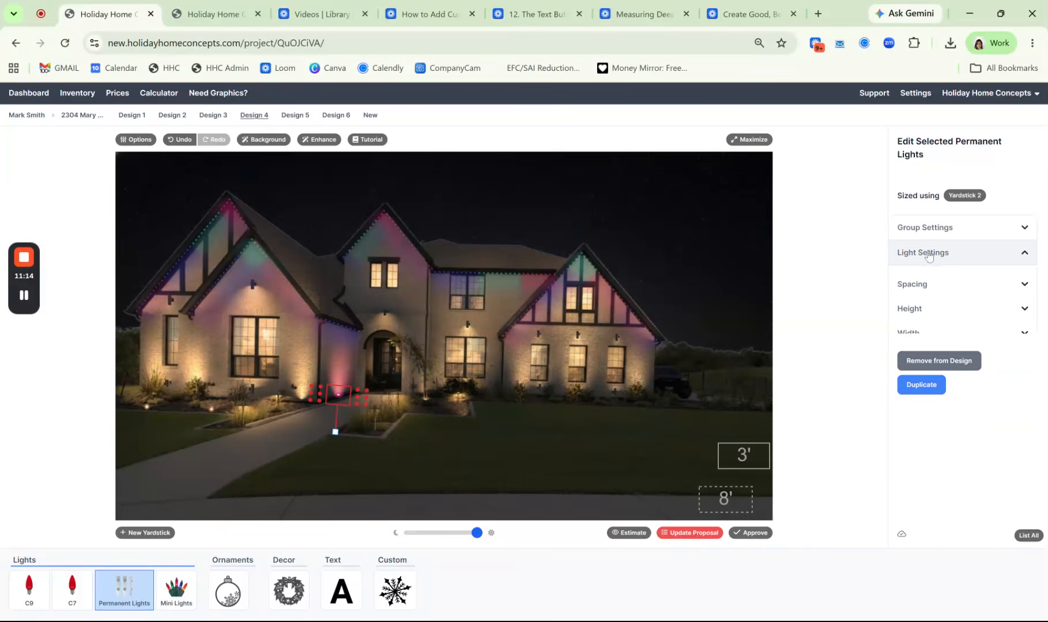
{"action": "left_click", "coordinate": [925, 359]}
{"action": "left_click_drag", "start_coordinate": [973, 402], "coordinate": [1015, 406]}
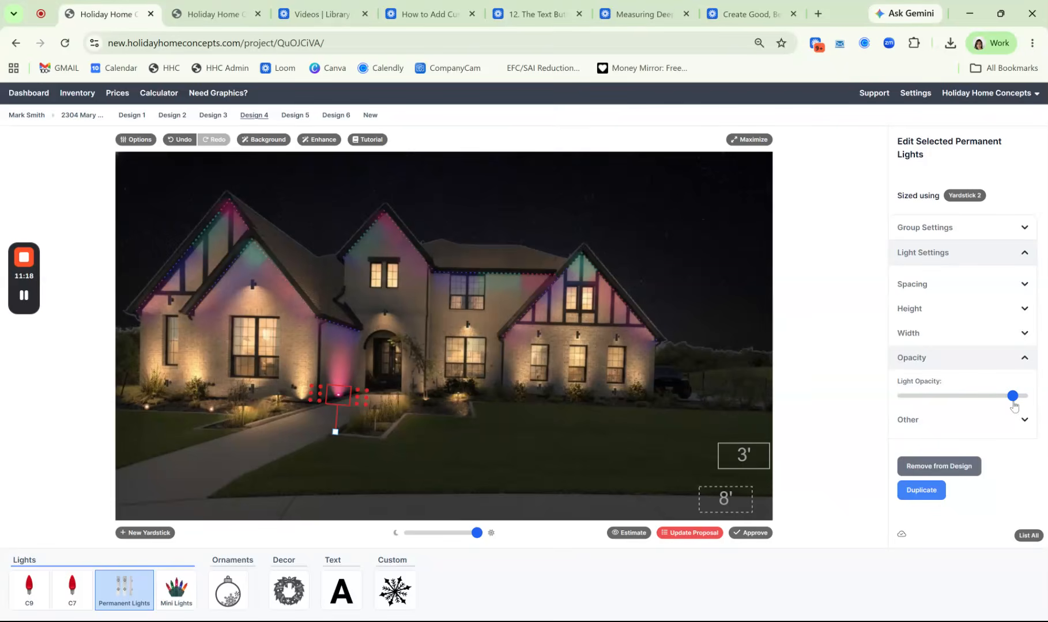
Narrow the entrance-side light's beam to the minimum width and lengthen the beam to about four-fifths of its range
{"action": "left_click", "coordinate": [961, 309]}
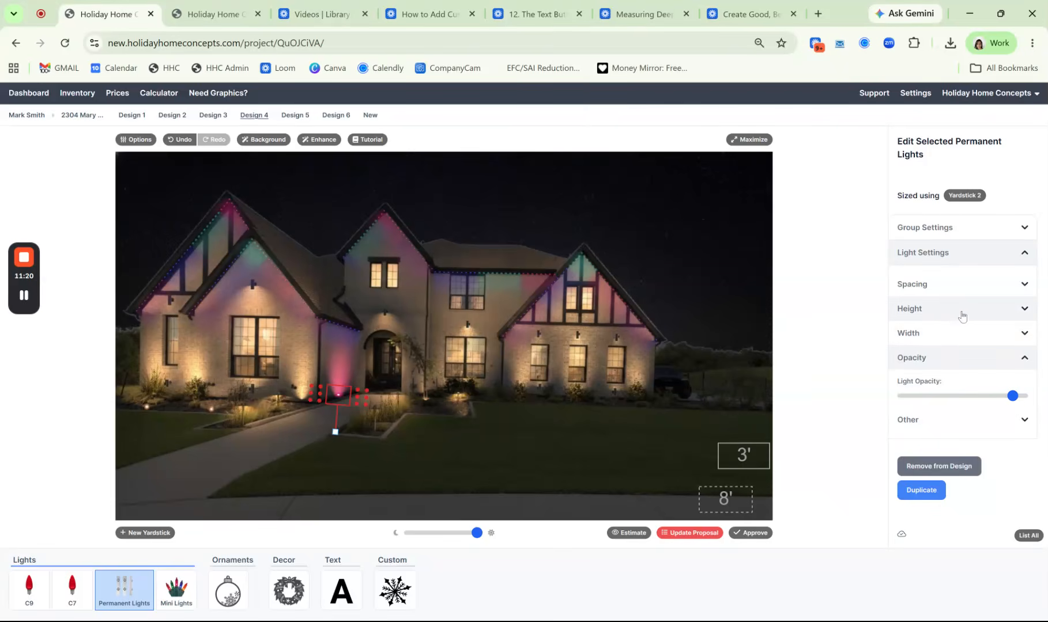
{"action": "left_click", "coordinate": [940, 380]}
{"action": "left_click_drag", "start_coordinate": [961, 418], "coordinate": [874, 430]}
{"action": "left_click_drag", "start_coordinate": [955, 348], "coordinate": [1003, 357]}
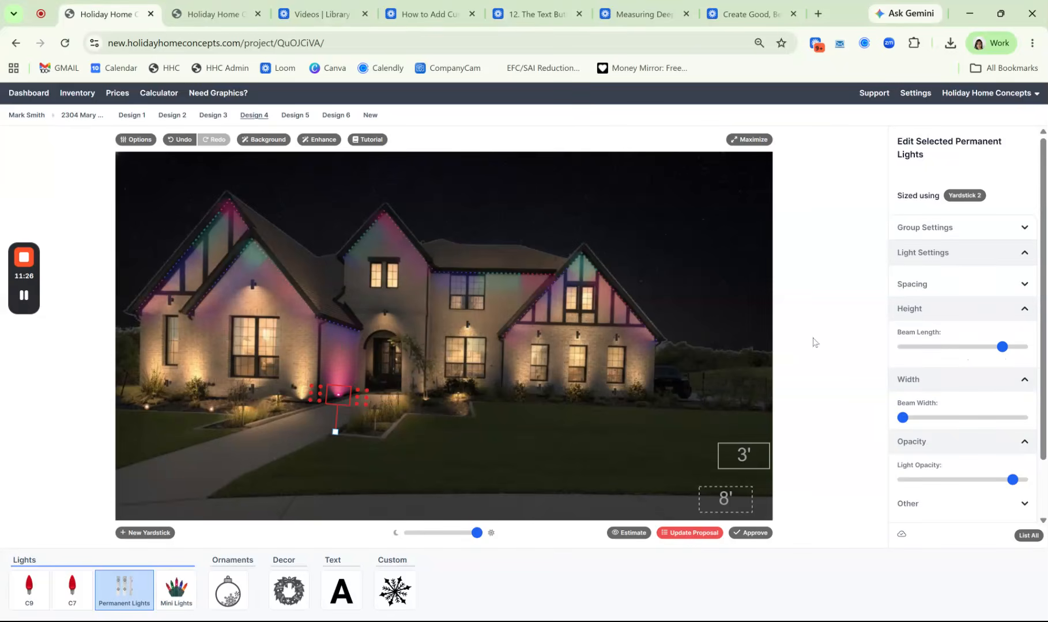
Duplicate the light, place the copy at the house corner beside the walkway, and raise its opacity to full
{"action": "scroll", "coordinate": [934, 461], "scroll_direction": "down", "scroll_amount": 2}
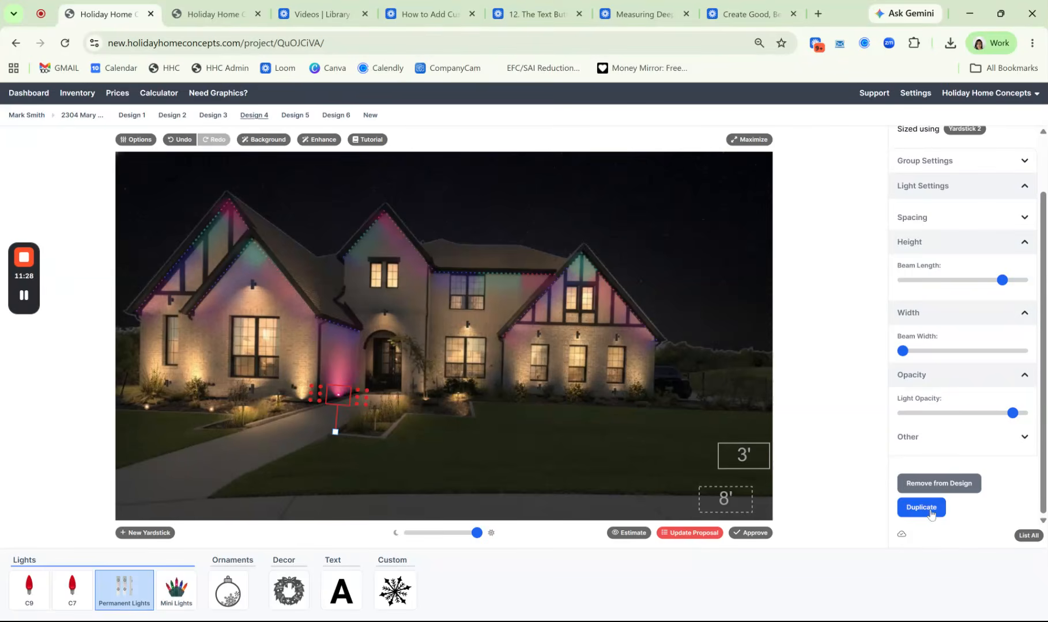
{"action": "left_click", "coordinate": [929, 508]}
{"action": "left_click_drag", "start_coordinate": [346, 412], "coordinate": [303, 403]}
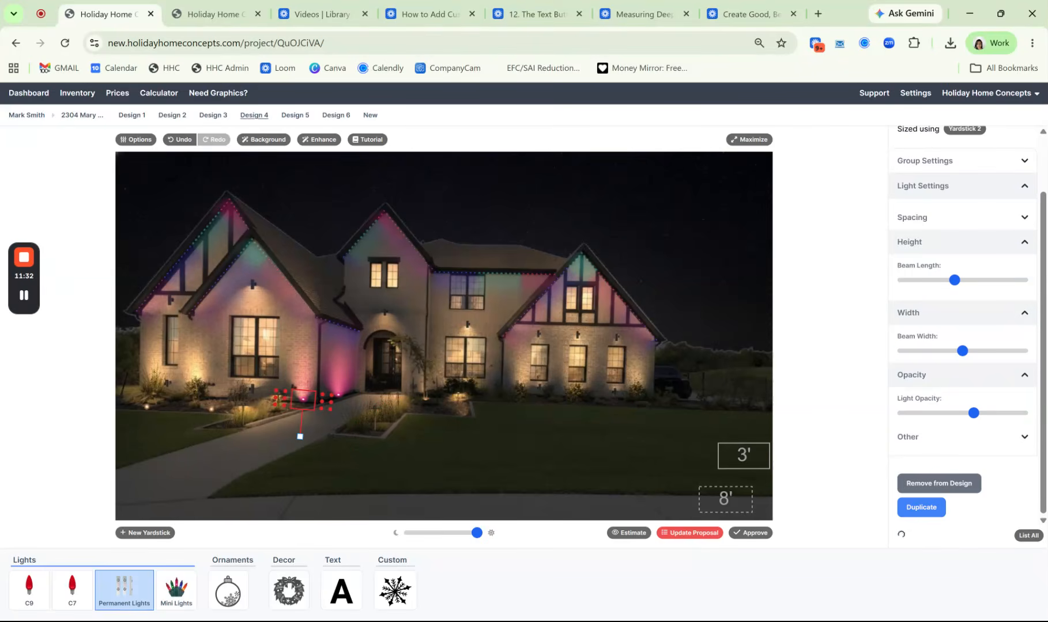
{"action": "left_click_drag", "start_coordinate": [973, 413], "coordinate": [1022, 414]}
Duplicate the corner light, place the copy at the wall base left of the large front window, and set its opacity to full
{"action": "left_click", "coordinate": [920, 515]}
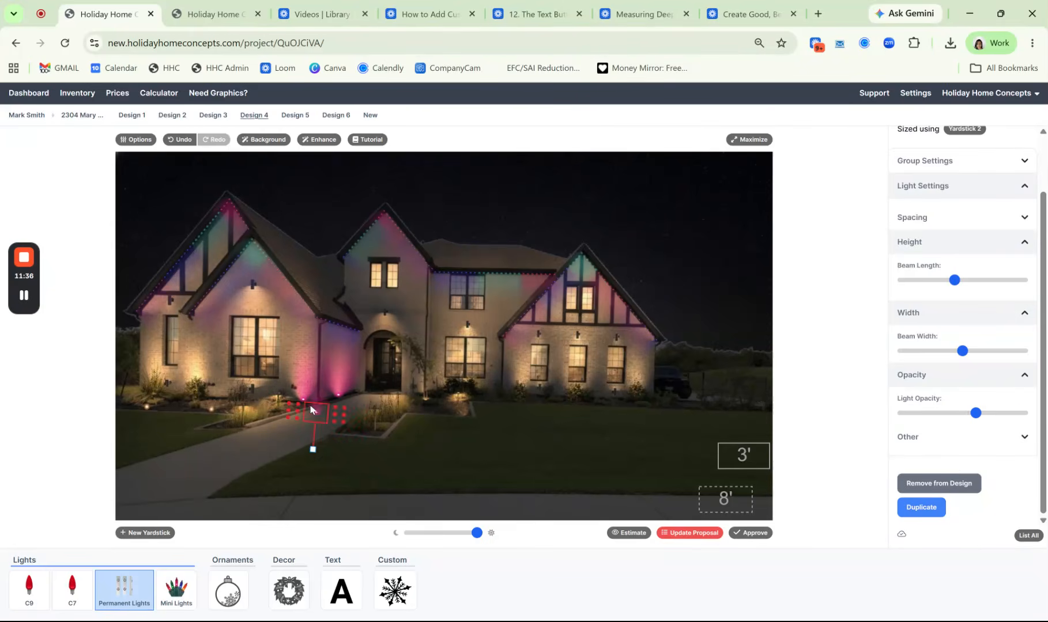
{"action": "left_click_drag", "start_coordinate": [314, 413], "coordinate": [198, 393]}
{"action": "left_click_drag", "start_coordinate": [976, 413], "coordinate": [1034, 414]}
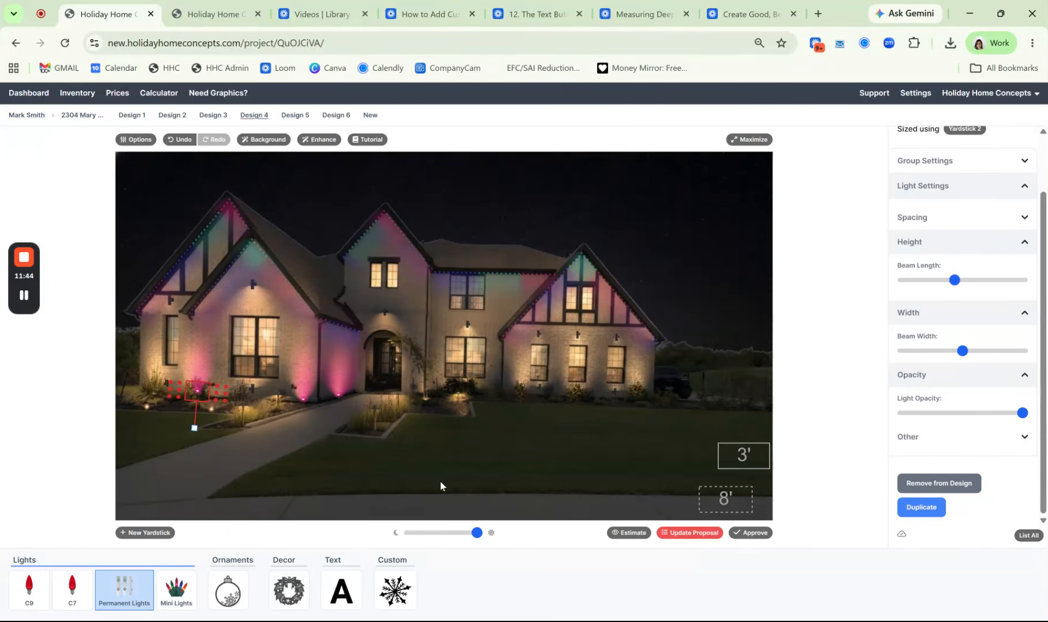
Add another copy of the light below the far-left narrow window, with full opacity and a longer beam
{"action": "key", "text": "ctrl+z"}
{"action": "left_click_drag", "start_coordinate": [212, 404], "coordinate": [166, 387]}
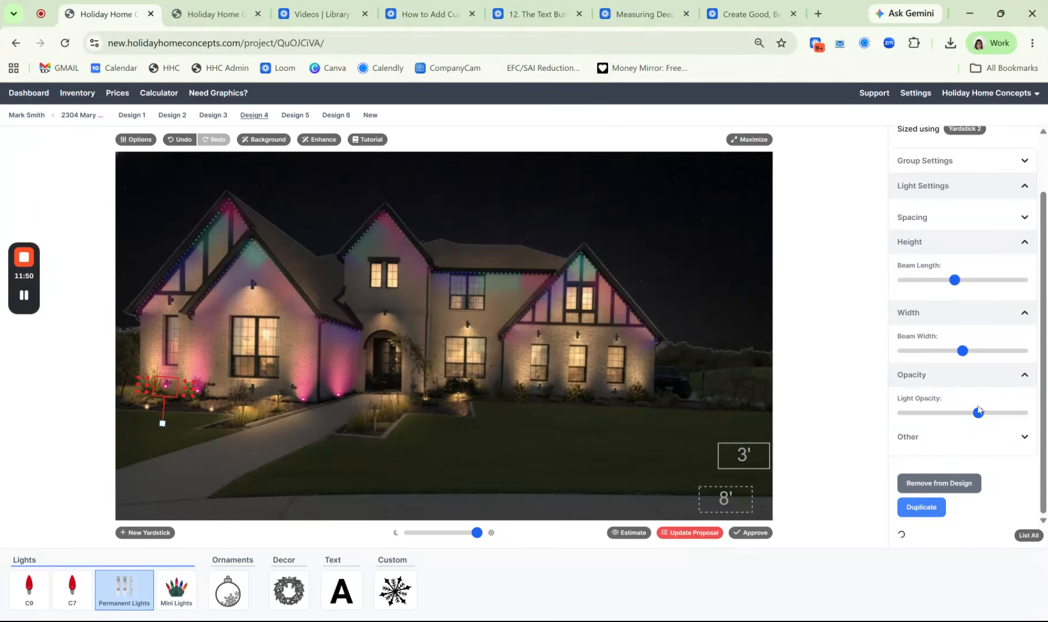
{"action": "left_click_drag", "start_coordinate": [978, 414], "coordinate": [1045, 408]}
{"action": "left_click_drag", "start_coordinate": [955, 281], "coordinate": [992, 290]}
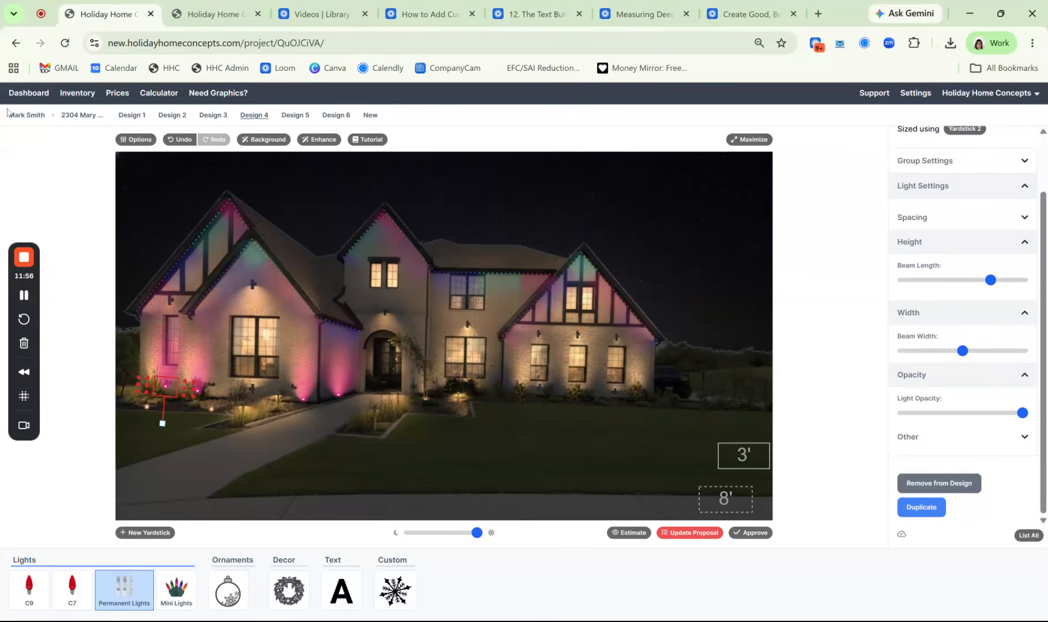
Preview the design's animation with the new uplights, and close the preview
{"action": "left_click", "coordinate": [136, 139]}
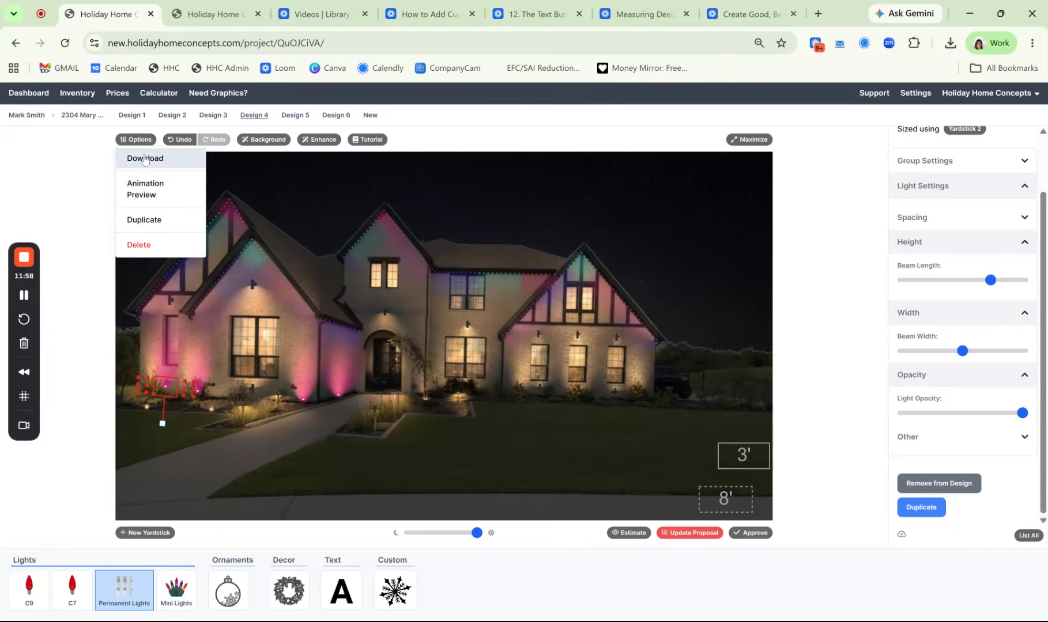
{"action": "left_click", "coordinate": [152, 195]}
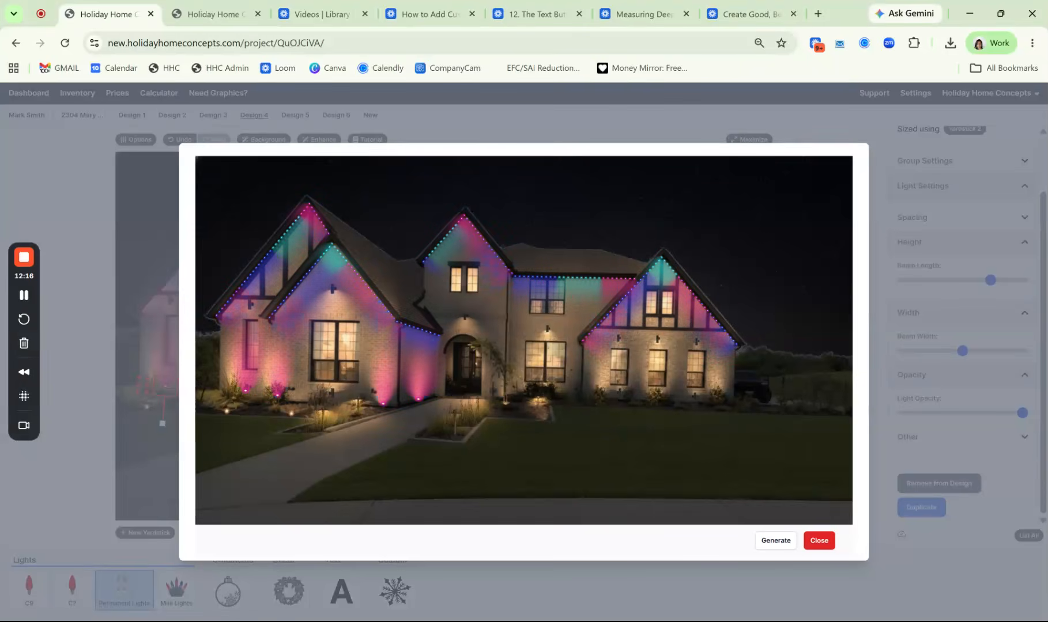
{"action": "left_click", "coordinate": [819, 540]}
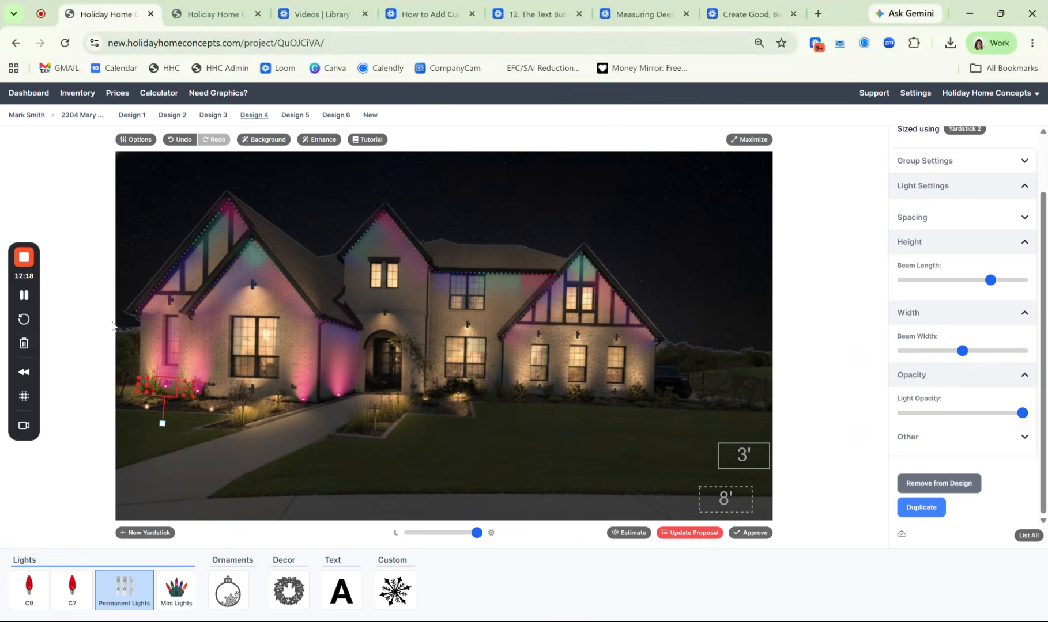